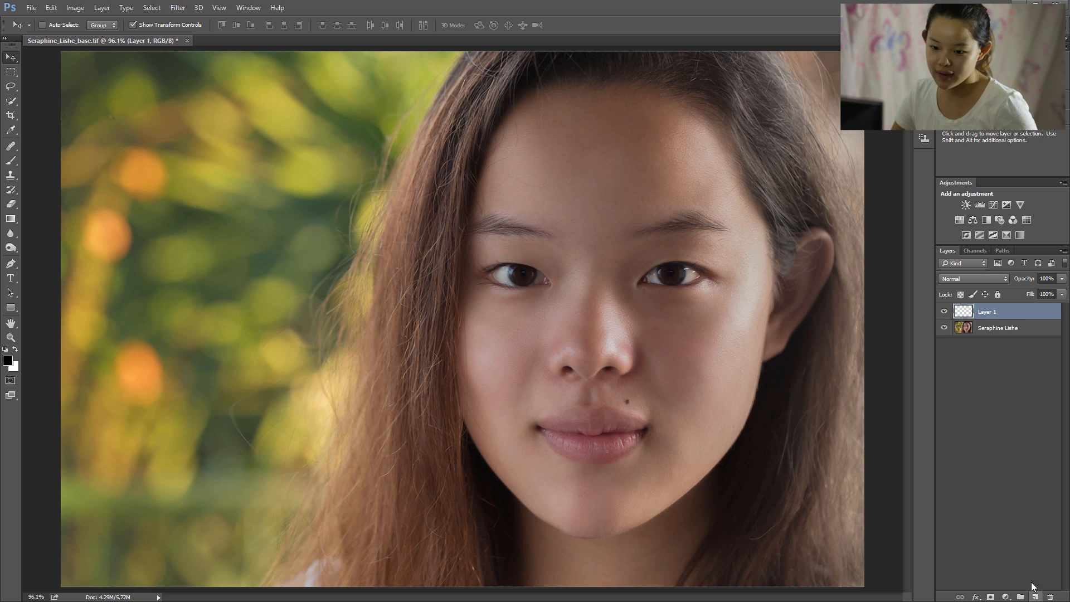
# Choose the Brush tool and set it to 100% opacity and 1% flow.
pyautogui.click(10, 161)
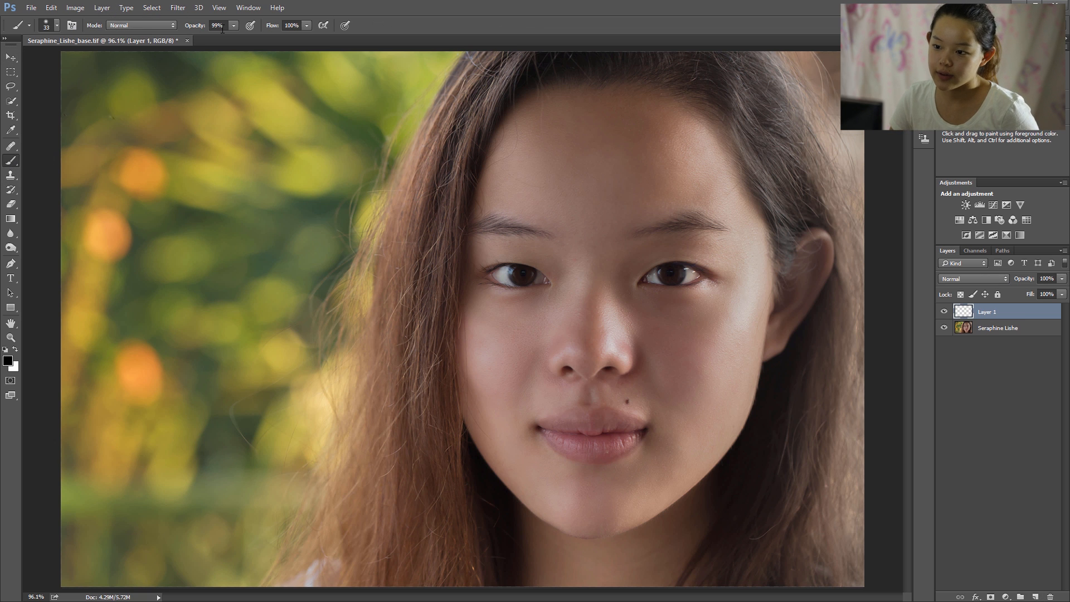
pyautogui.click(307, 25)
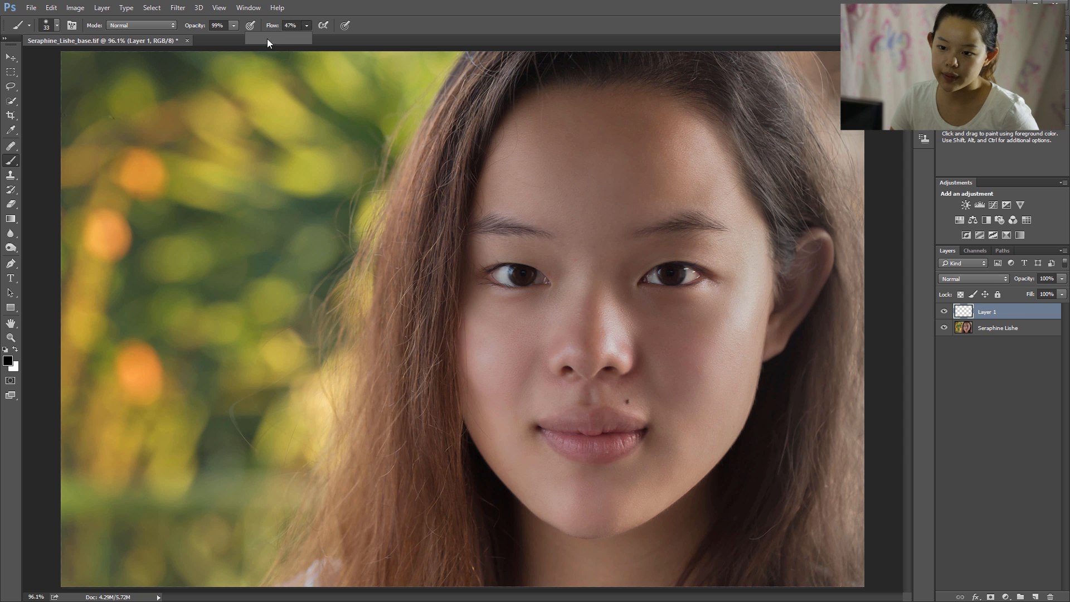
pyautogui.click(56, 26)
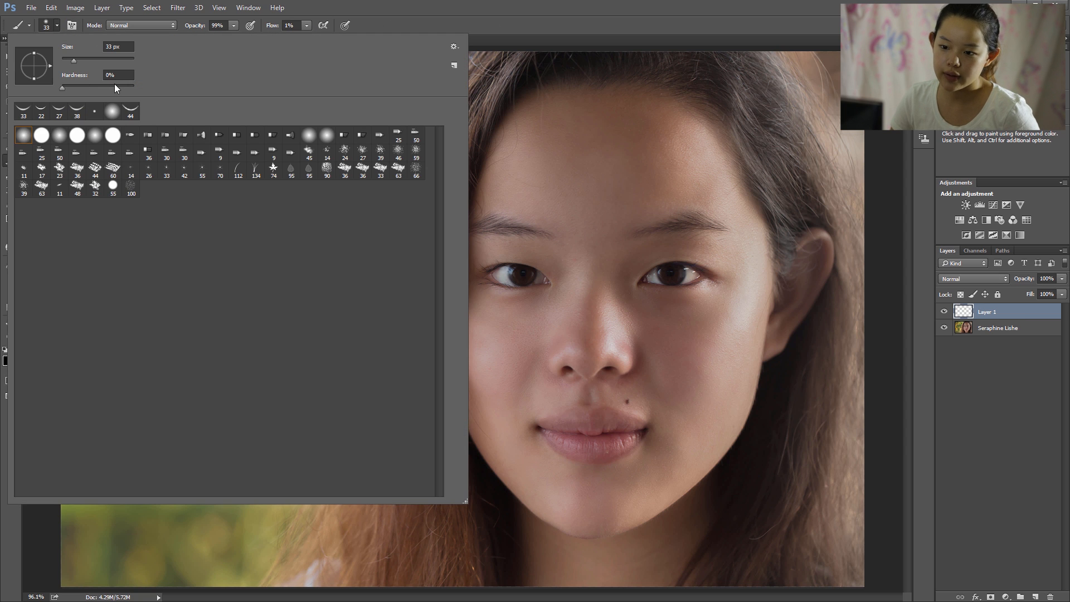
pyautogui.click(435, 14)
pyautogui.click(234, 26)
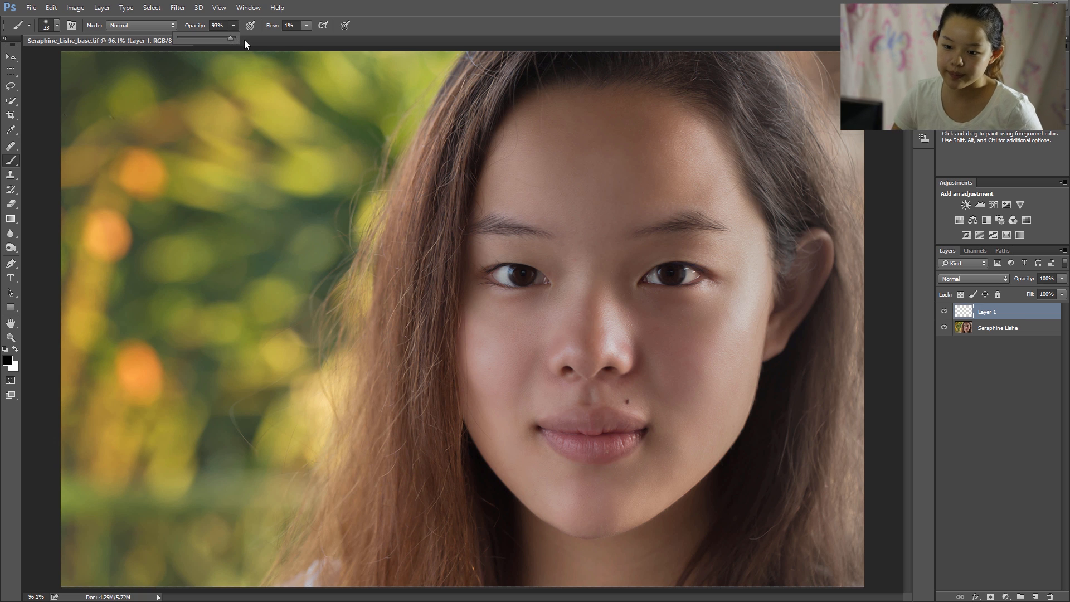
# Set the foreground colour to the dusty pink b67389.
pyautogui.click(8, 360)
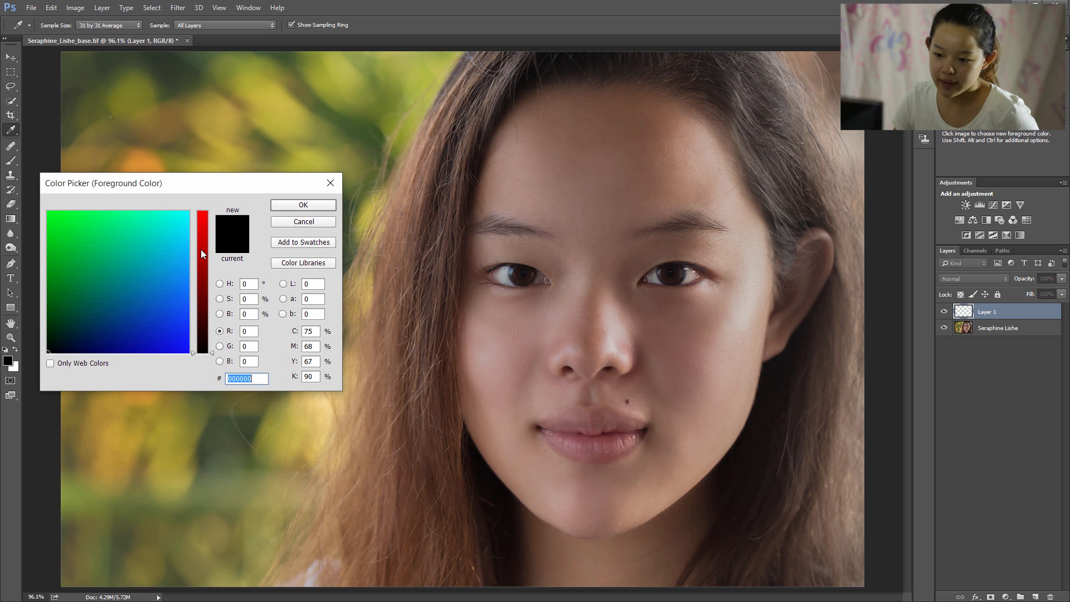
pyautogui.click(203, 252)
pyautogui.click(123, 289)
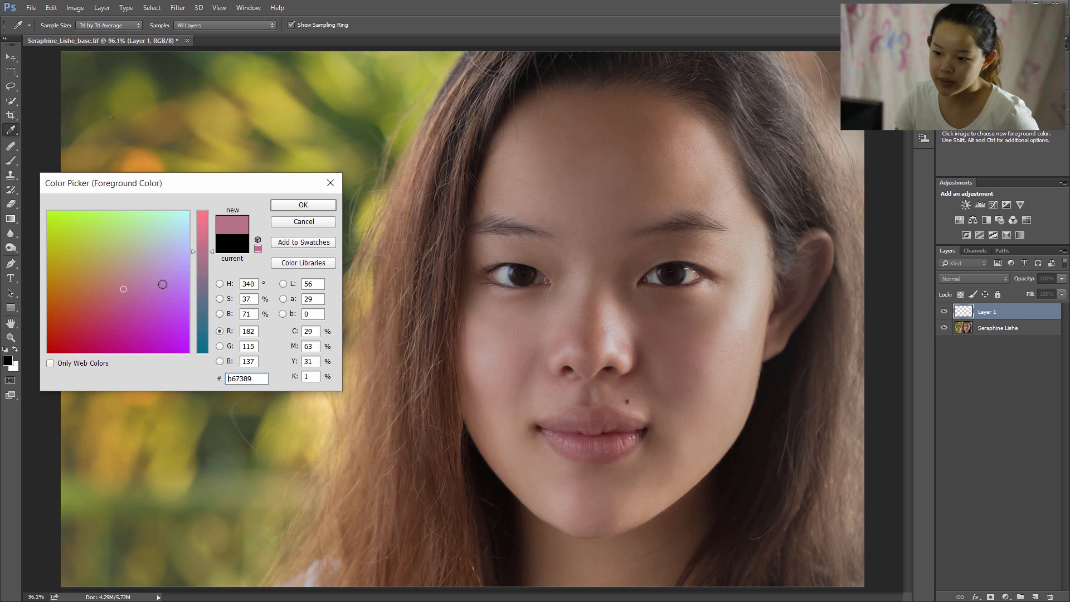
pyautogui.click(282, 204)
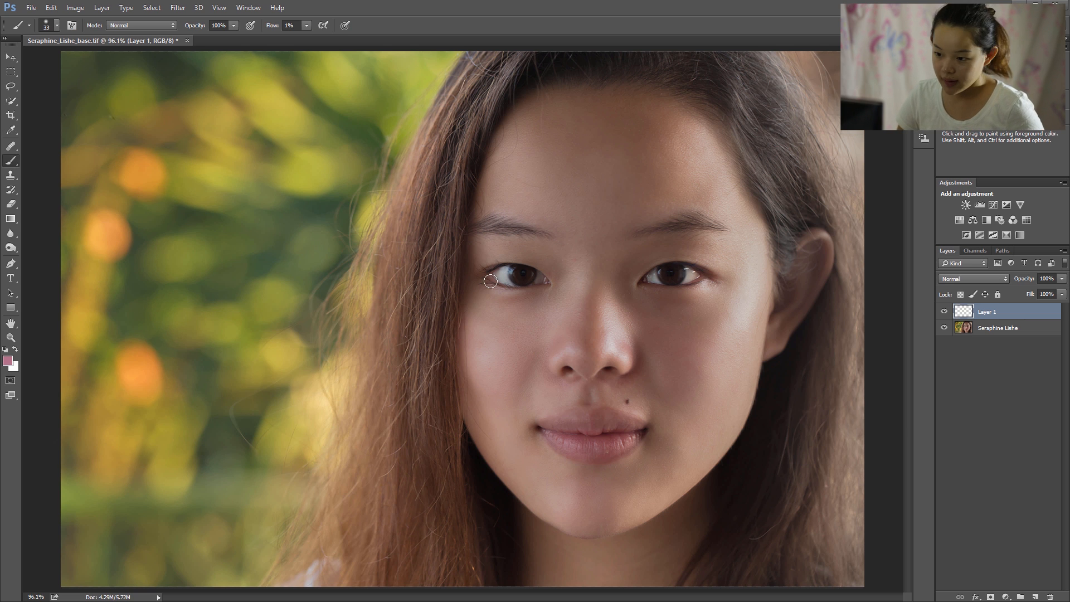
# Paint pink eyeshadow on Layer 1 over the upper eyelid nearest the green background, using a 107 px brush.
pyautogui.moveTo(527, 289)
pyautogui.mouseDown()
pyautogui.moveTo(560, 285)
pyautogui.moveTo(548, 286)
pyautogui.mouseUp()
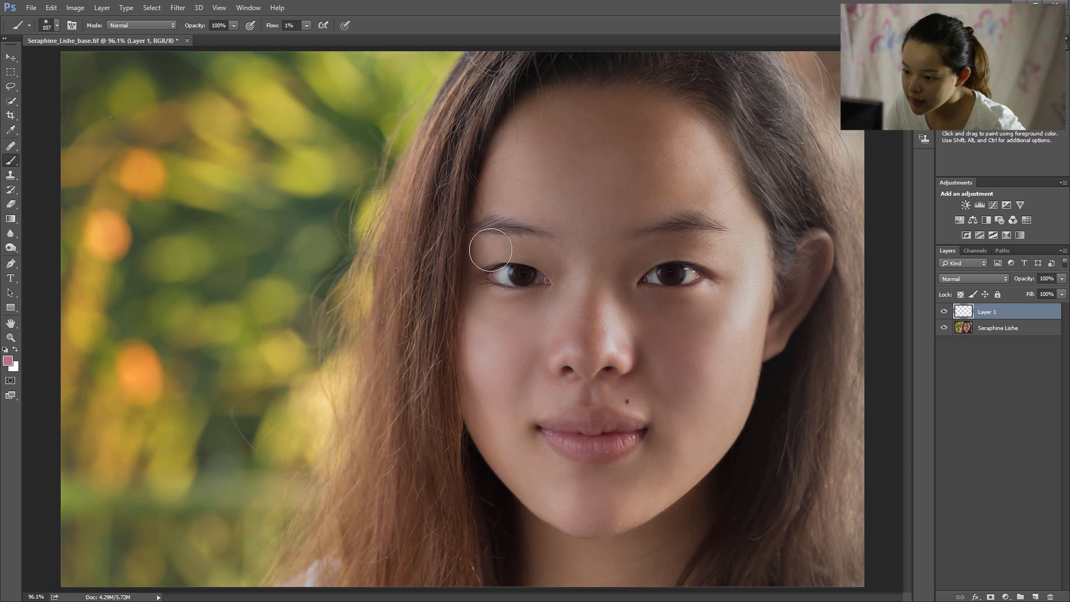
pyautogui.moveTo(499, 250)
pyautogui.mouseDown()
pyautogui.moveTo(476, 252)
pyautogui.moveTo(541, 252)
pyautogui.moveTo(485, 255)
pyautogui.mouseUp()
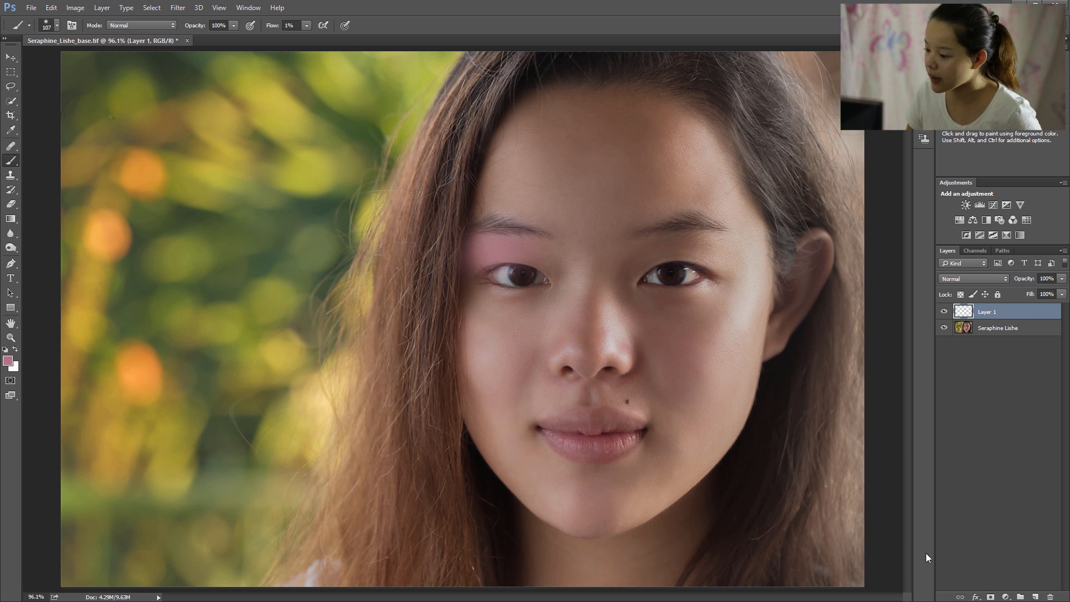
# Add a layer mask to Layer 1 and paint black on it to soften the eyeshadow around the eyelid and eyebrow.
pyautogui.click(991, 596)
pyautogui.press('d')
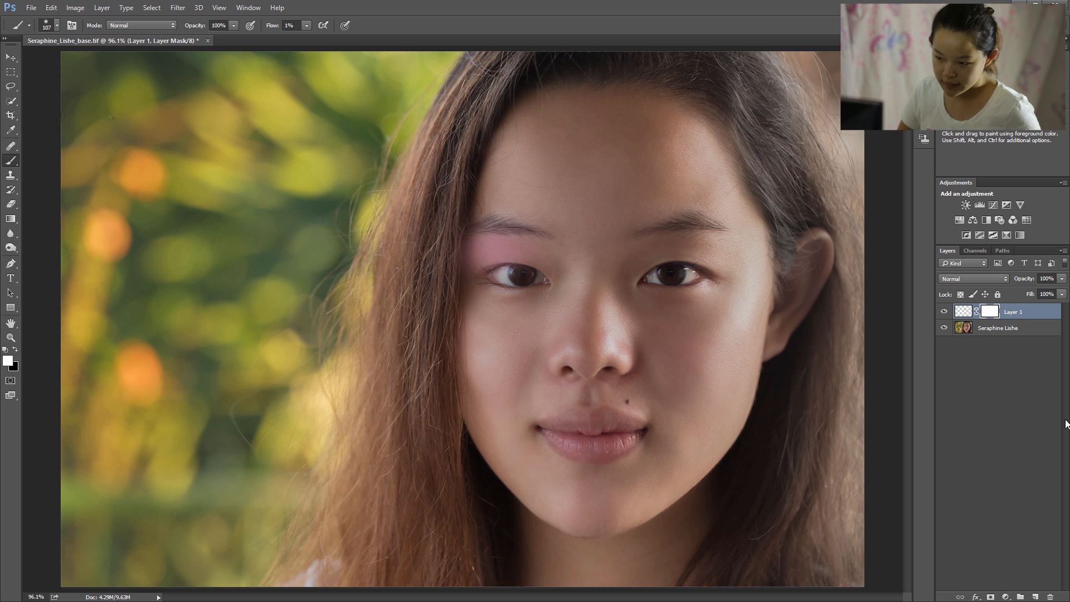
pyautogui.click(16, 349)
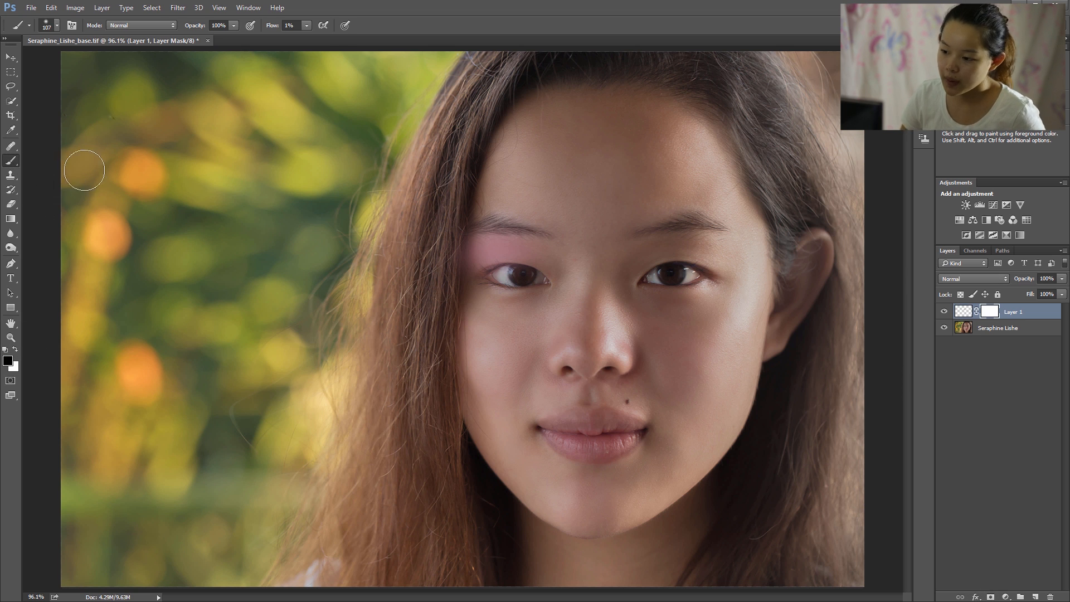
pyautogui.moveTo(550, 293)
pyautogui.mouseDown()
pyautogui.moveTo(580, 304)
pyautogui.moveTo(539, 300)
pyautogui.mouseUp()
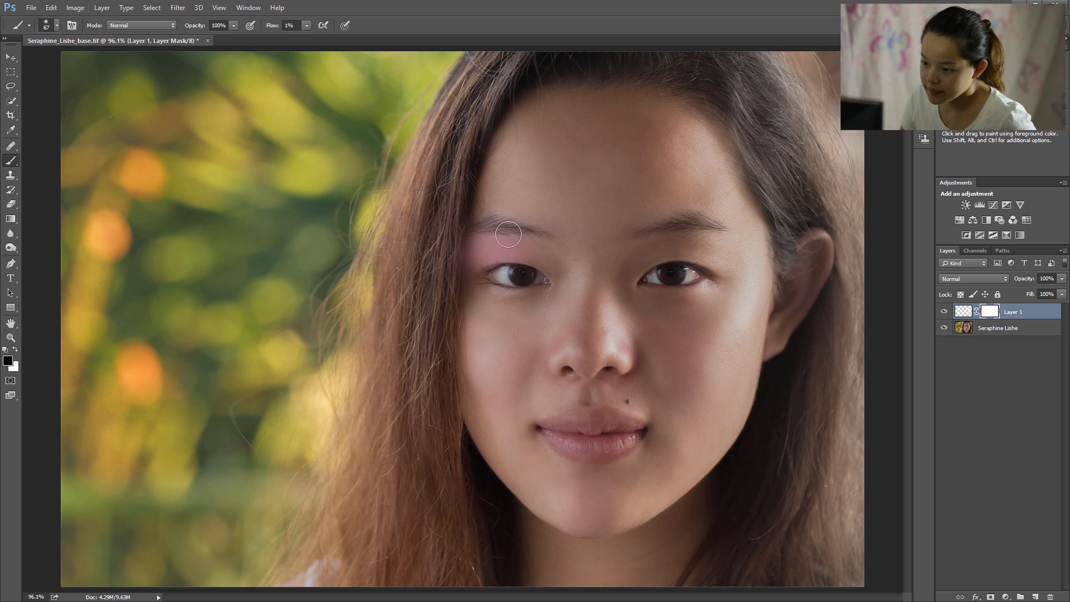
pyautogui.moveTo(486, 231)
pyautogui.mouseDown()
pyautogui.moveTo(467, 234)
pyautogui.moveTo(518, 248)
pyautogui.mouseUp()
pyautogui.moveTo(585, 362); pyautogui.dragTo(601, 355)
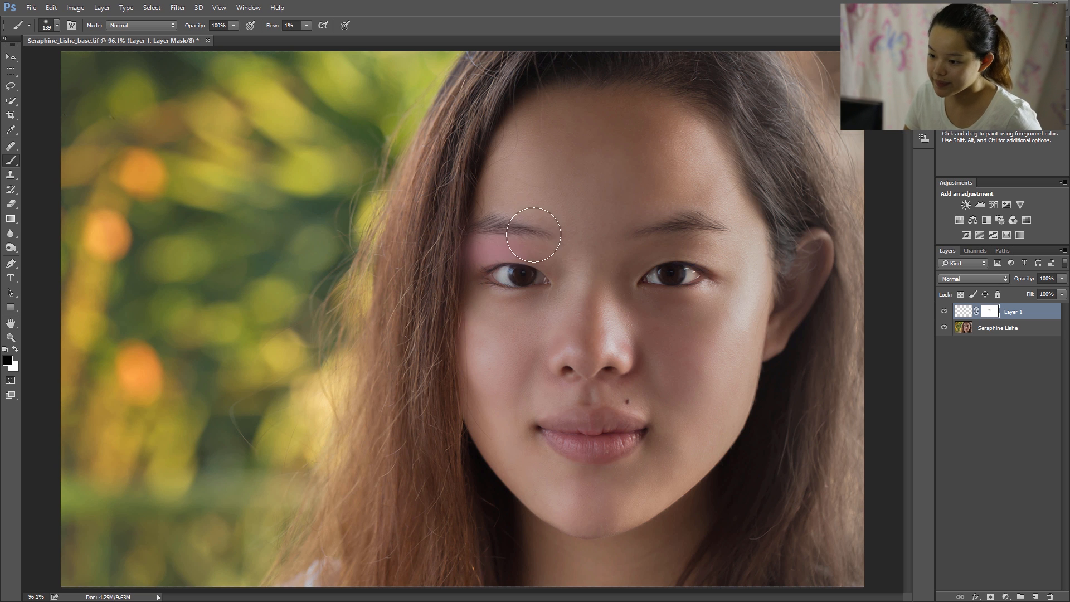
pyautogui.moveTo(537, 263)
pyautogui.mouseDown()
pyautogui.moveTo(494, 278)
pyautogui.moveTo(513, 292)
pyautogui.mouseUp()
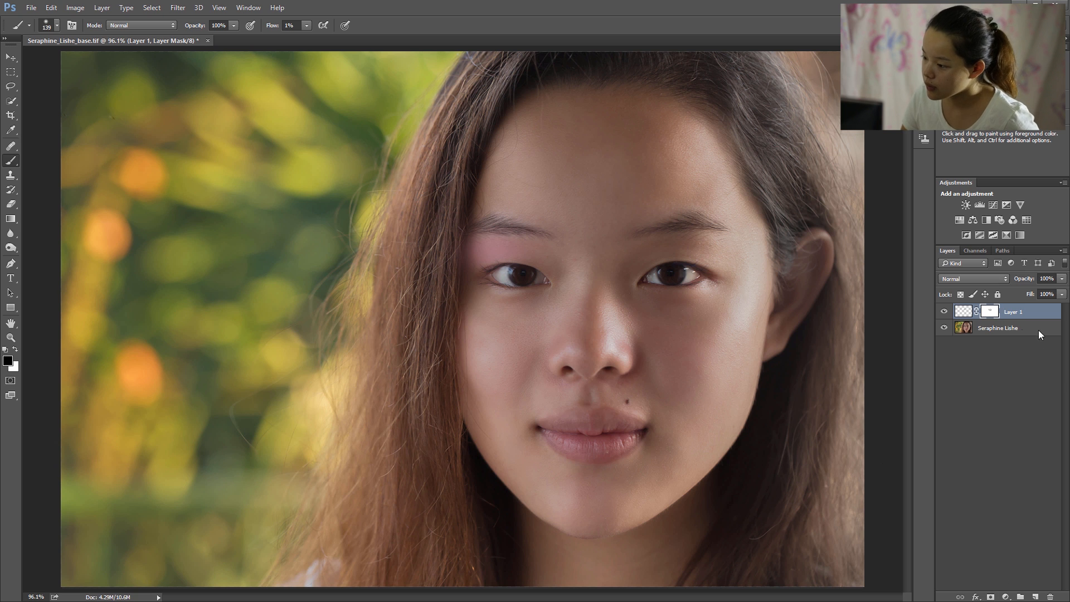
pyautogui.click(1015, 329)
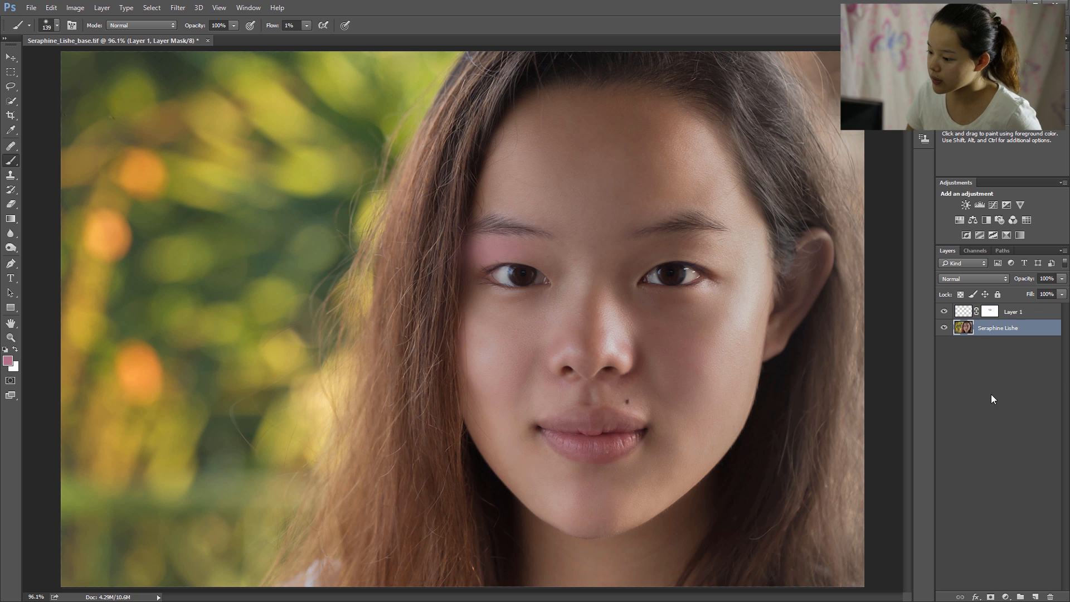
pyautogui.click(1005, 596)
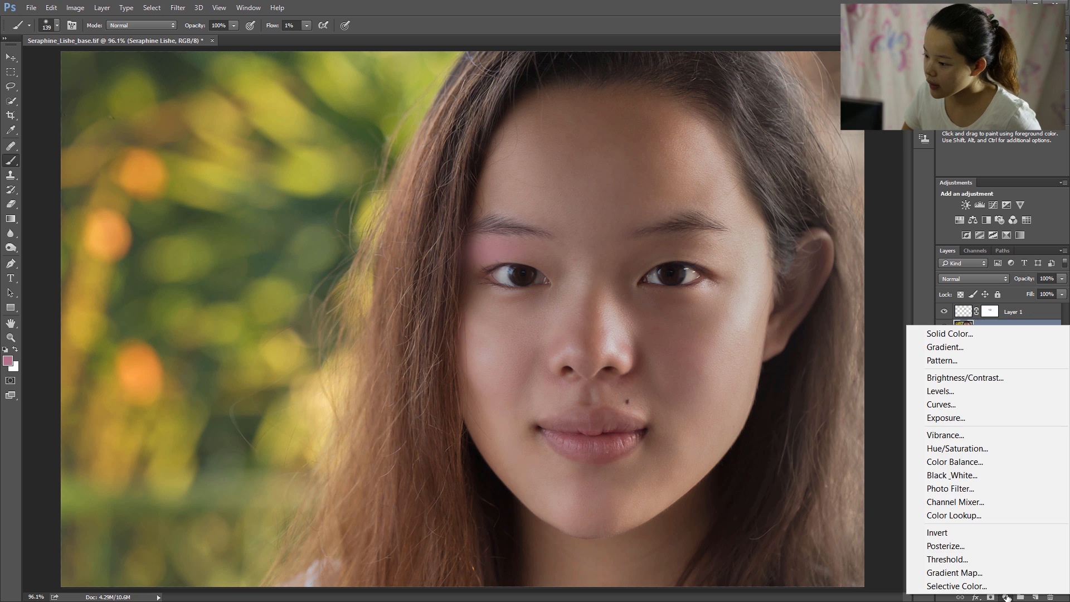
pyautogui.click(947, 406)
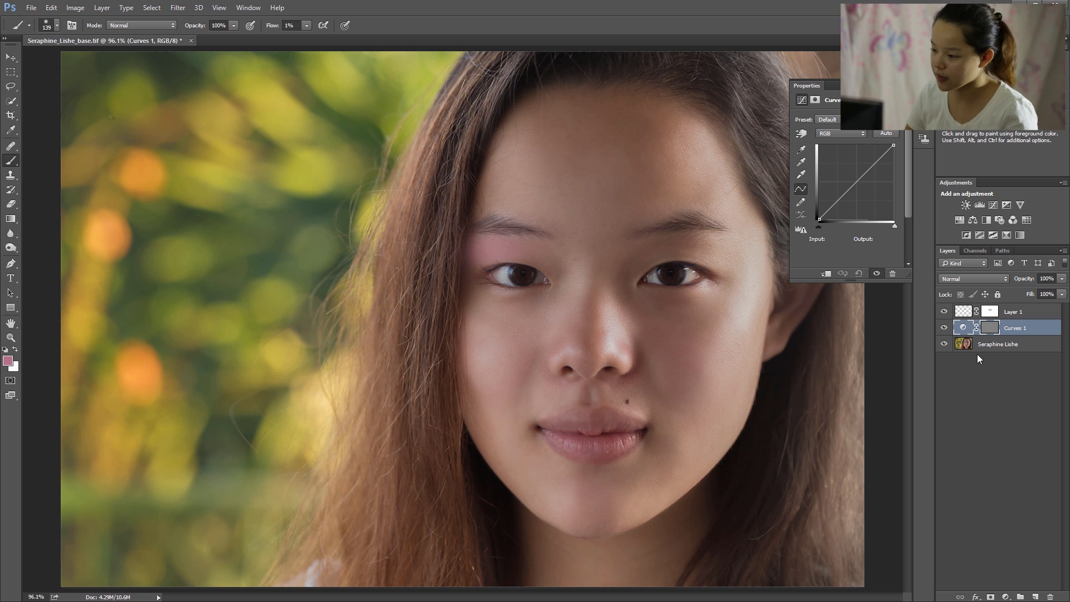
pyautogui.press('Delete')
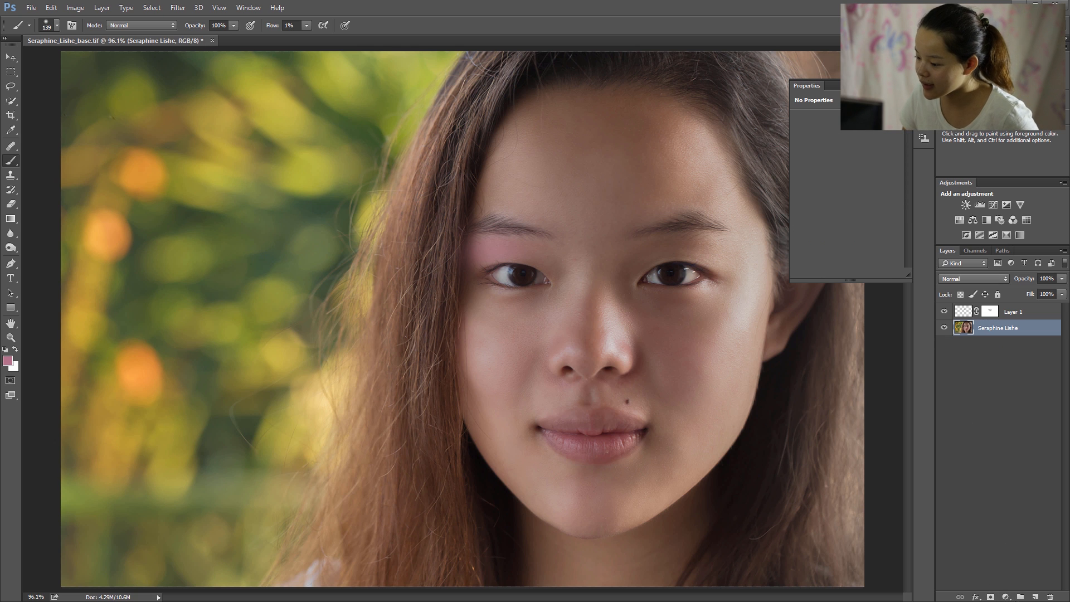
# Add a Curves adjustment layer that brightens the midtones from input 129 to output 134, and place it above Layer 1.
pyautogui.click(1005, 595)
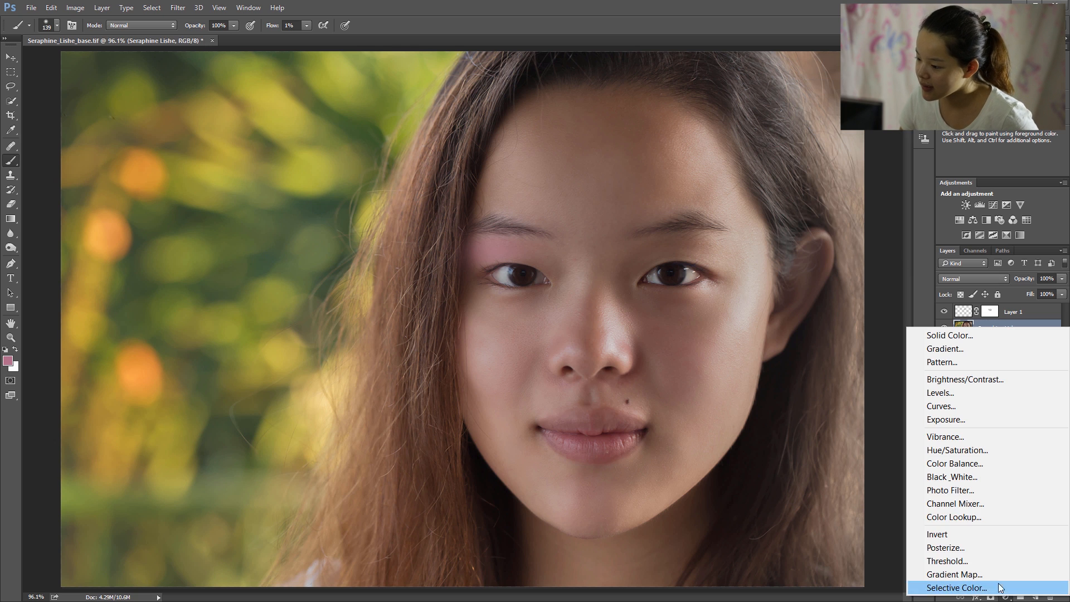
pyautogui.click(942, 407)
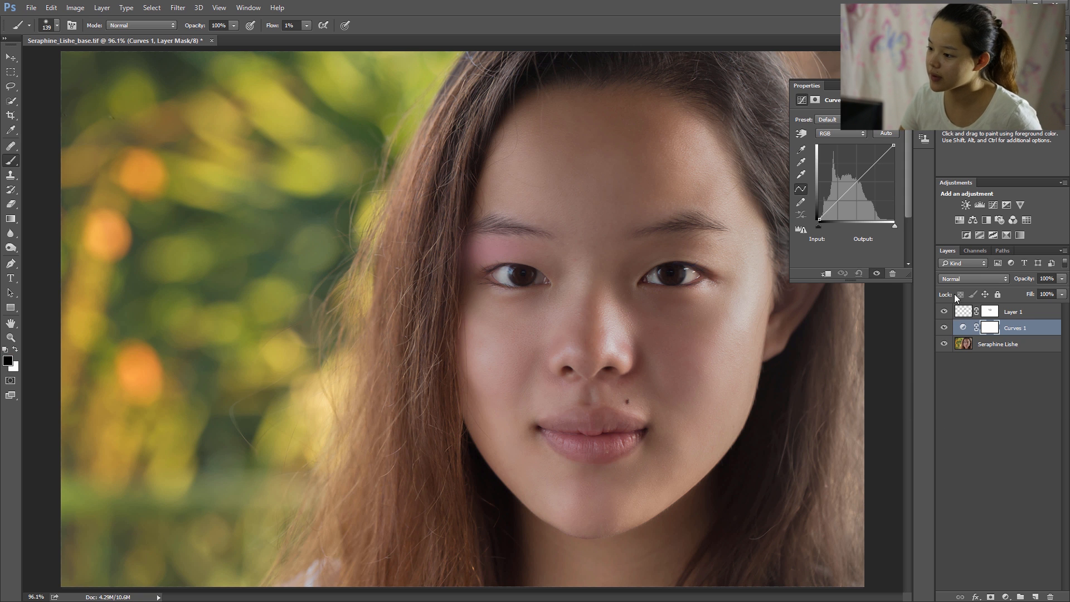
pyautogui.click(857, 183)
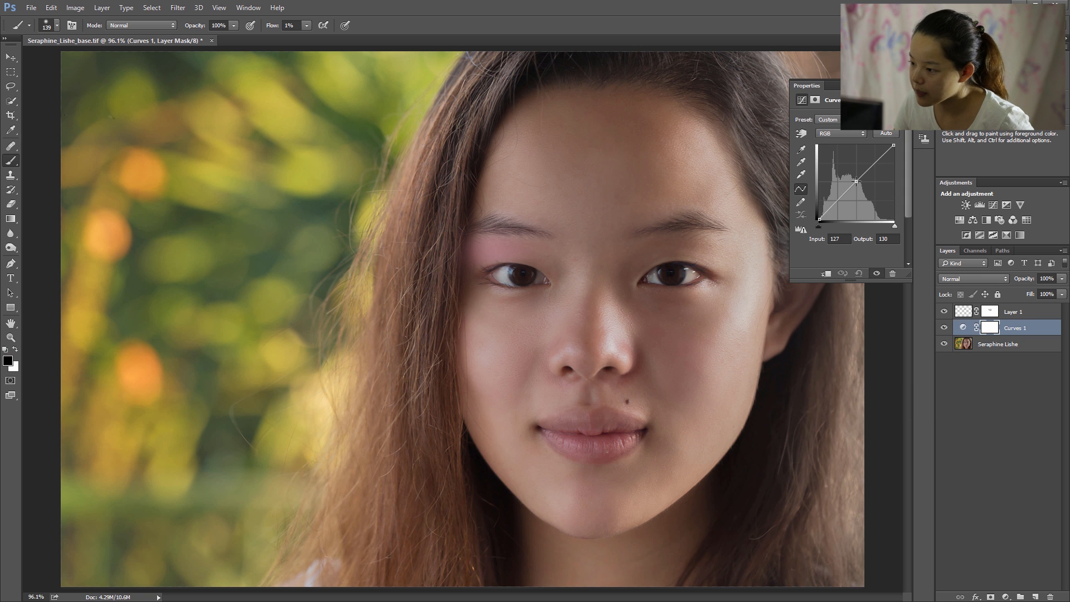
pyautogui.moveTo(856, 182); pyautogui.dragTo(856, 180)
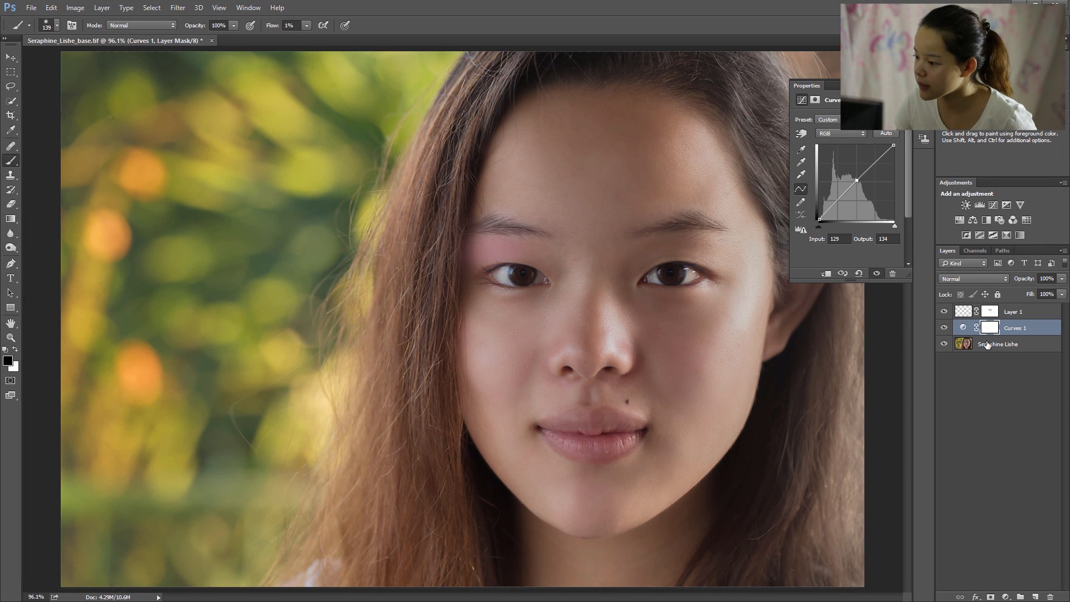
pyautogui.moveTo(1026, 331); pyautogui.dragTo(1021, 310)
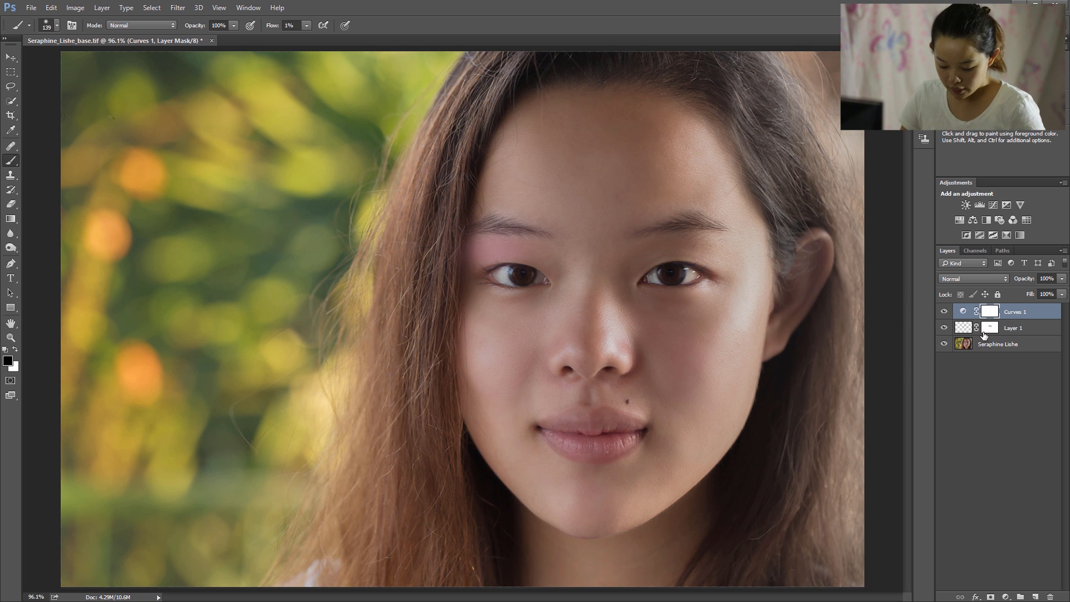
# Invert the Curves 1 mask to black, paint white with a 48 px brush to highlight the eyelid, and compare with the layer hidden.
pyautogui.hotkey('ctrl', 'i')
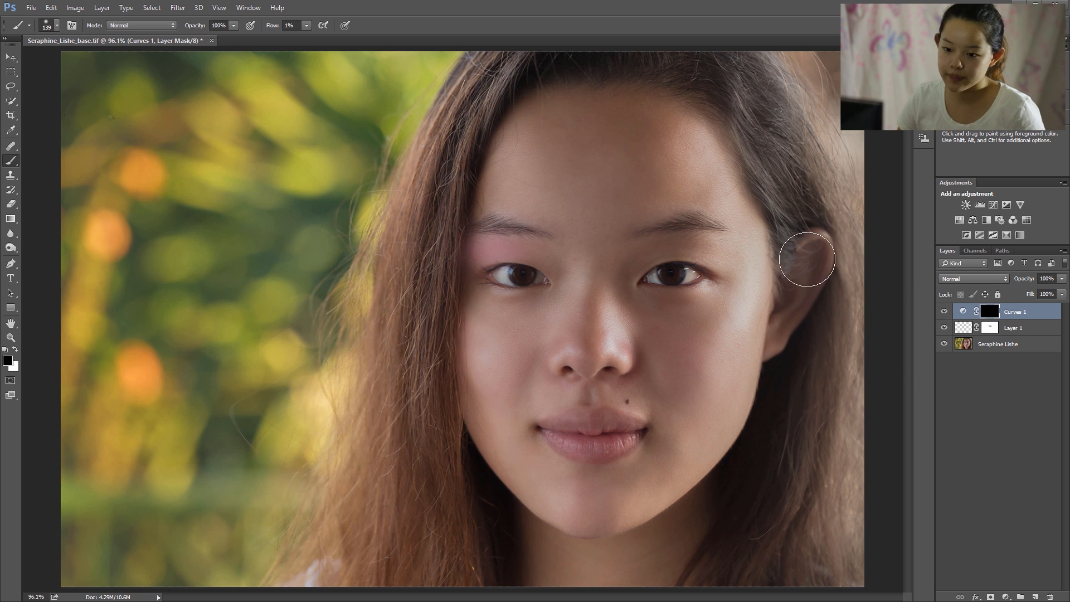
pyautogui.click(14, 351)
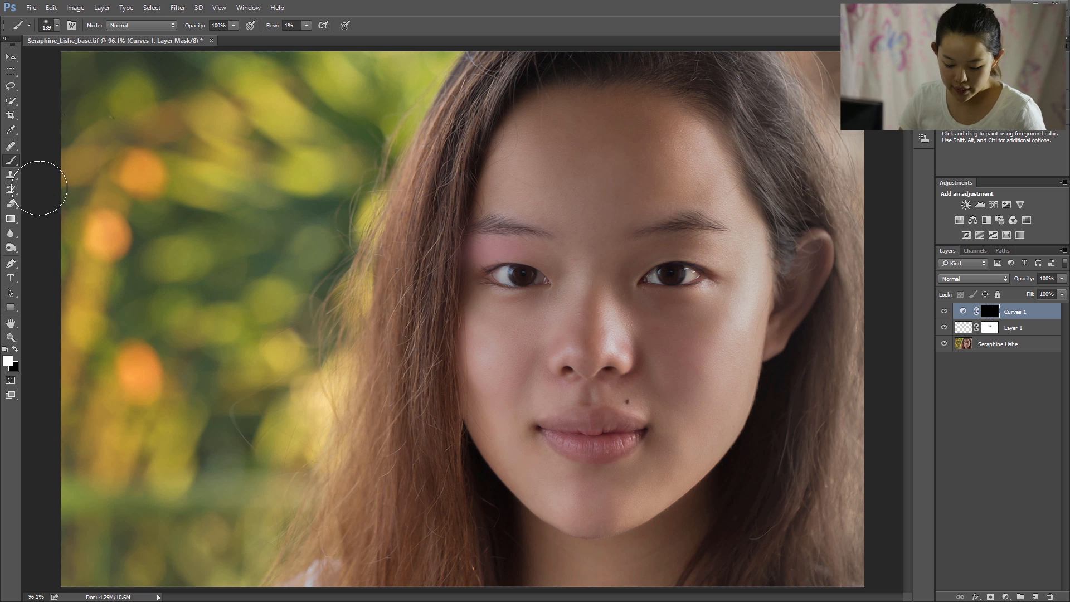
pyautogui.moveTo(652, 296); pyautogui.dragTo(624, 298)
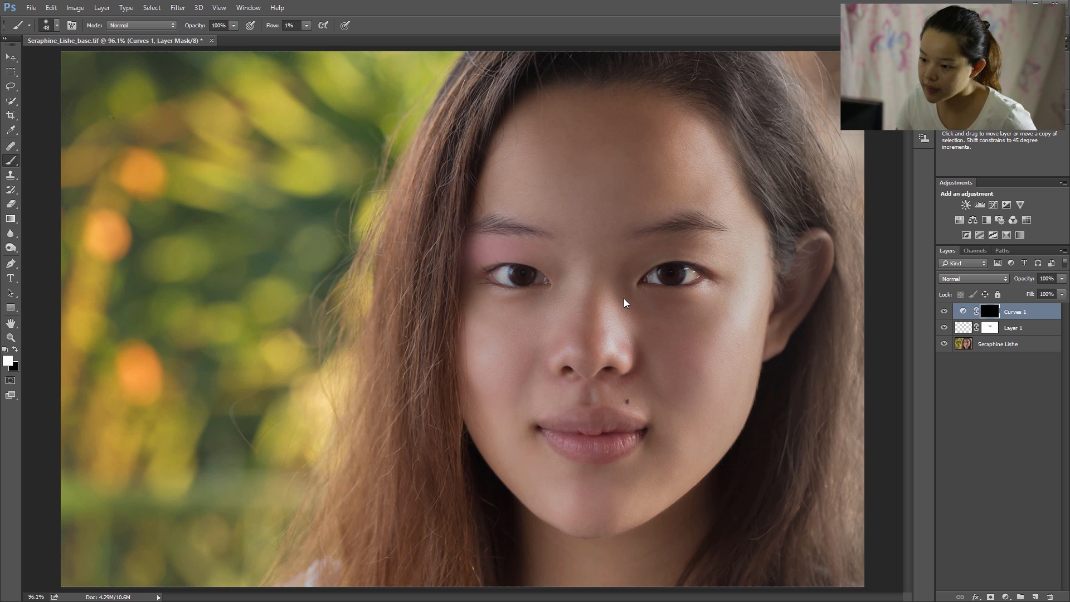
pyautogui.moveTo(493, 238)
pyautogui.mouseDown()
pyautogui.moveTo(525, 238)
pyautogui.moveTo(487, 244)
pyautogui.moveTo(509, 243)
pyautogui.moveTo(500, 242)
pyautogui.mouseUp()
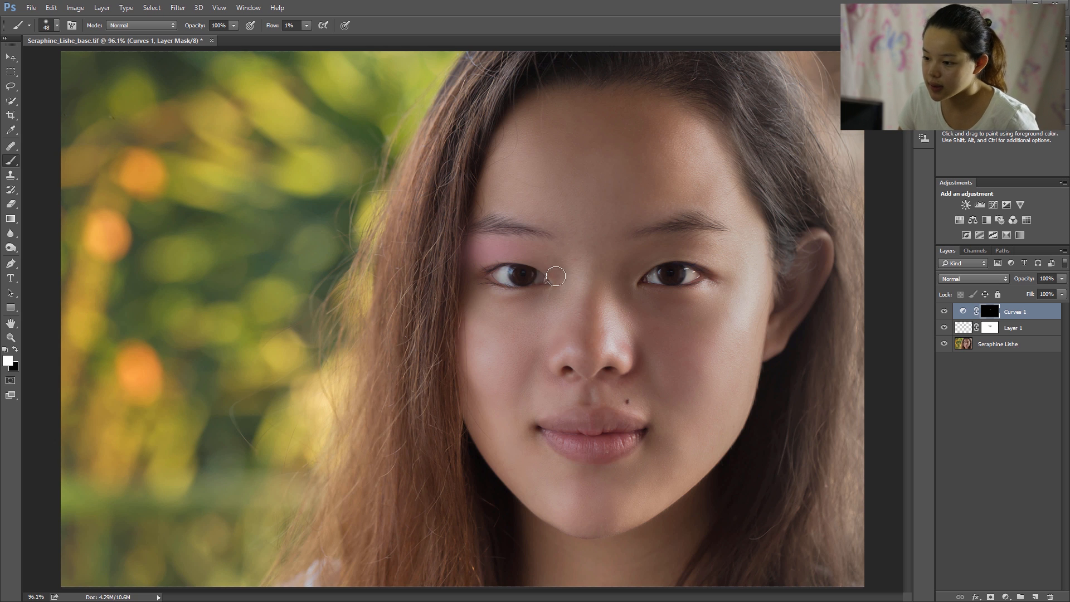
pyautogui.click(944, 311)
pyautogui.click(942, 311)
pyautogui.click(942, 312)
pyautogui.click(942, 312)
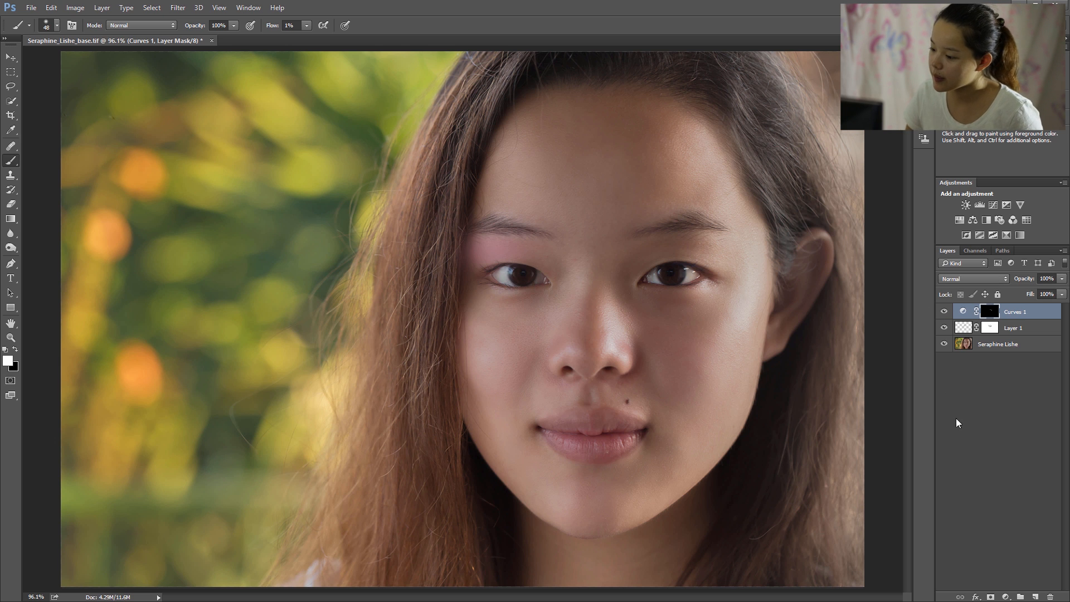
# Create a new layer above Curves 1 and set the brush to 100% hardness and 7% flow.
pyautogui.click(1036, 597)
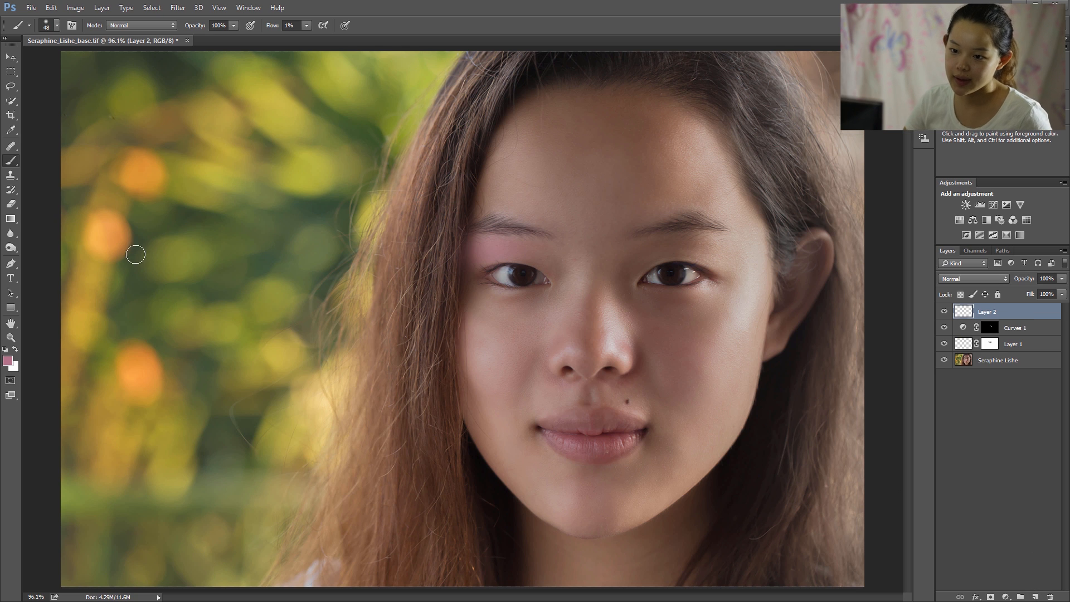
pyautogui.click(56, 25)
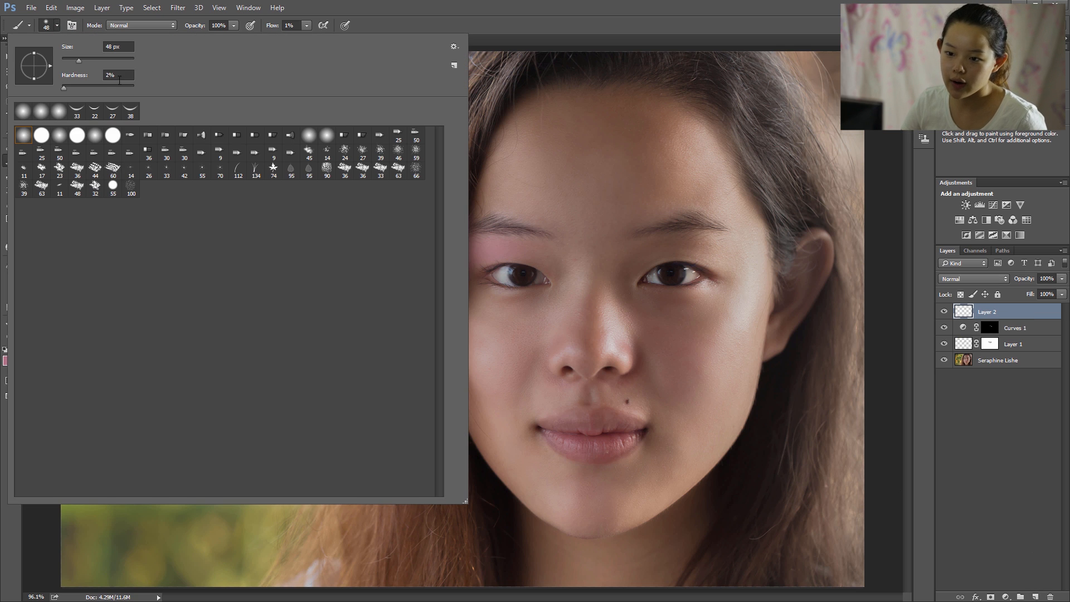
pyautogui.click(66, 87)
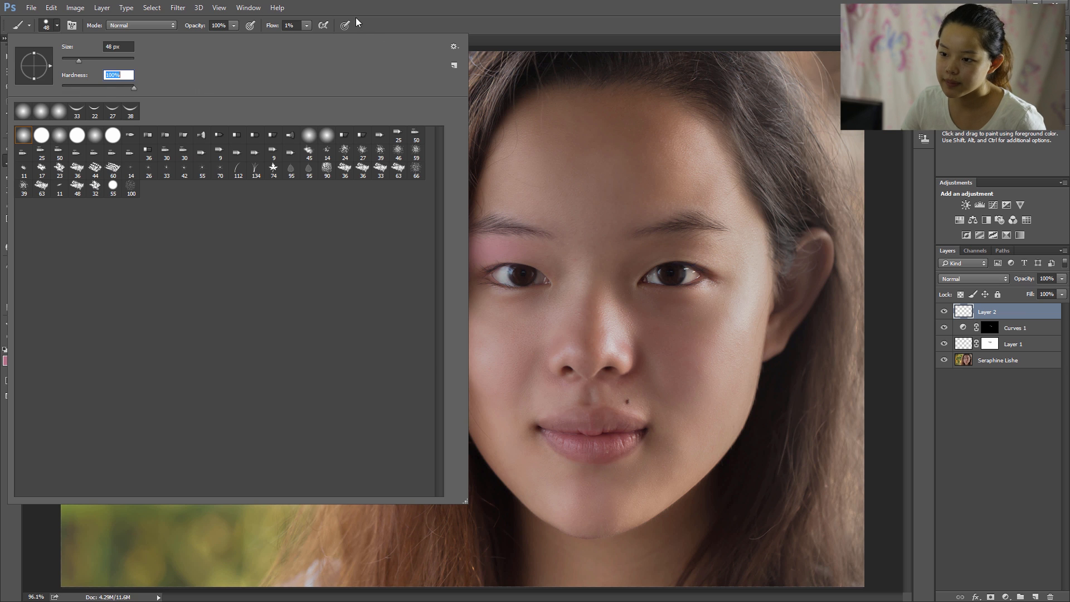
pyautogui.click(354, 20)
pyautogui.click(306, 27)
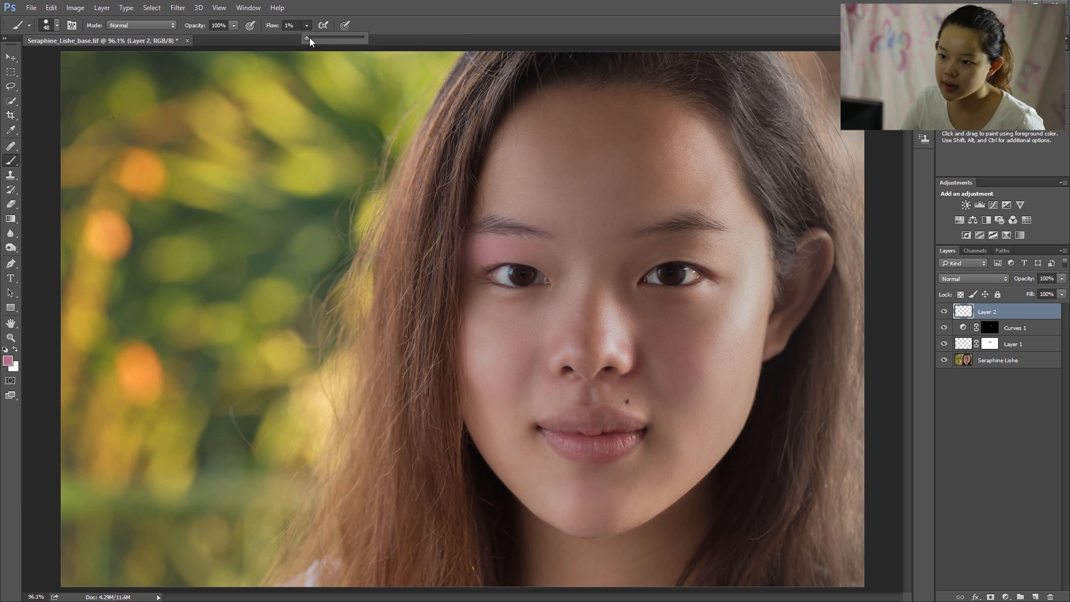
pyautogui.click(406, 19)
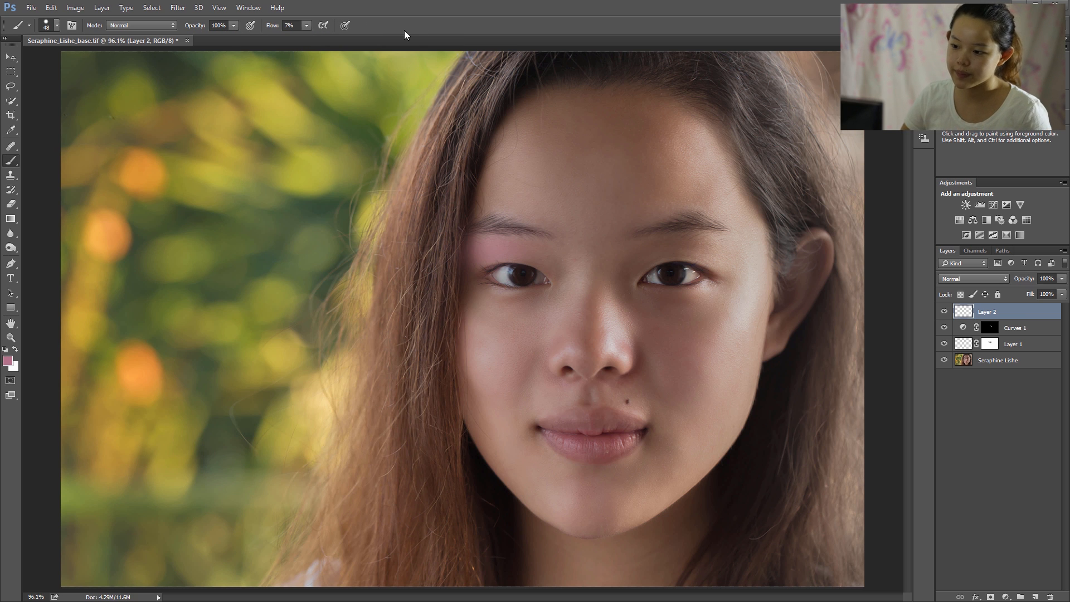
# Set the foreground colour to a dark brown sampled from the eye nearest the green background.
pyautogui.click(8, 362)
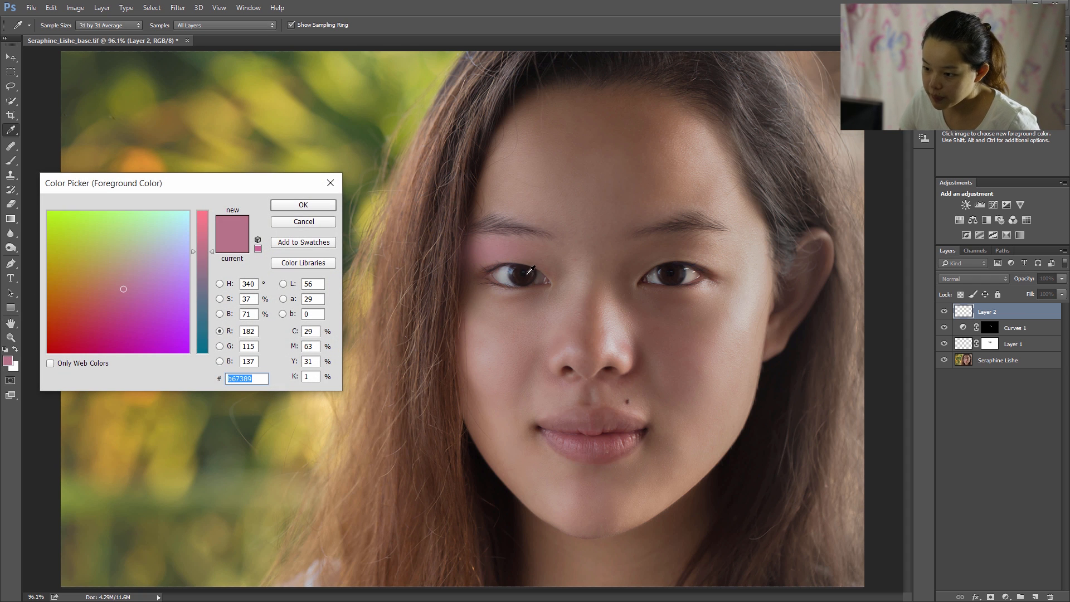
pyautogui.click(531, 272)
pyautogui.click(313, 204)
pyautogui.press('ctrl')
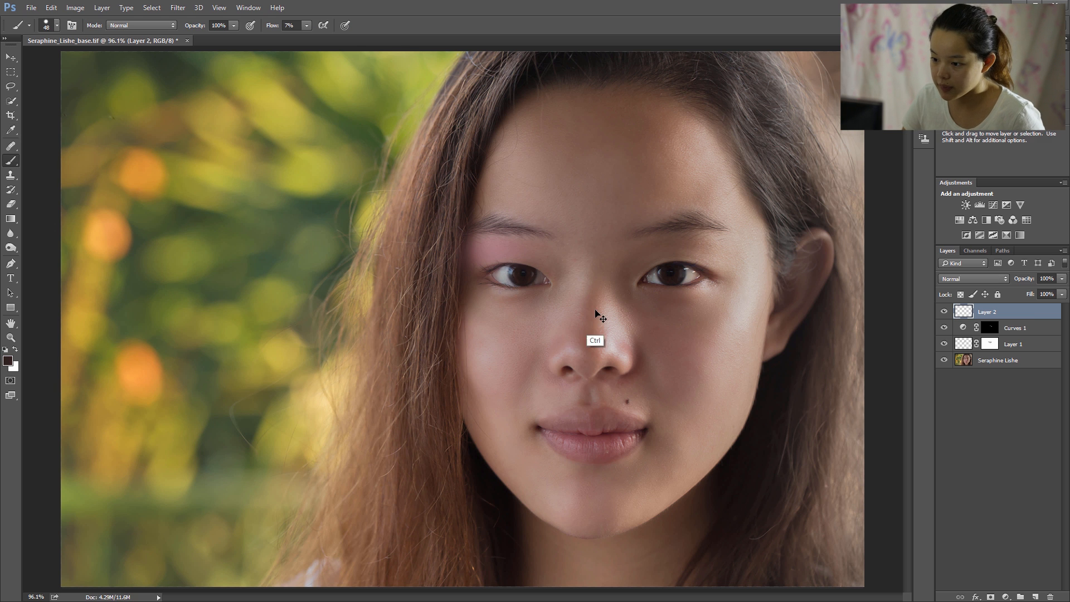
# Set Layer 2's blend mode to Multiply for eyeliner on the eye with the pink eyeshadow.
pyautogui.hotkey('ctrl', 'space')
pyautogui.moveTo(490, 299); pyautogui.dragTo(559, 303)
pyautogui.moveTo(574, 238); pyautogui.dragTo(518, 246)
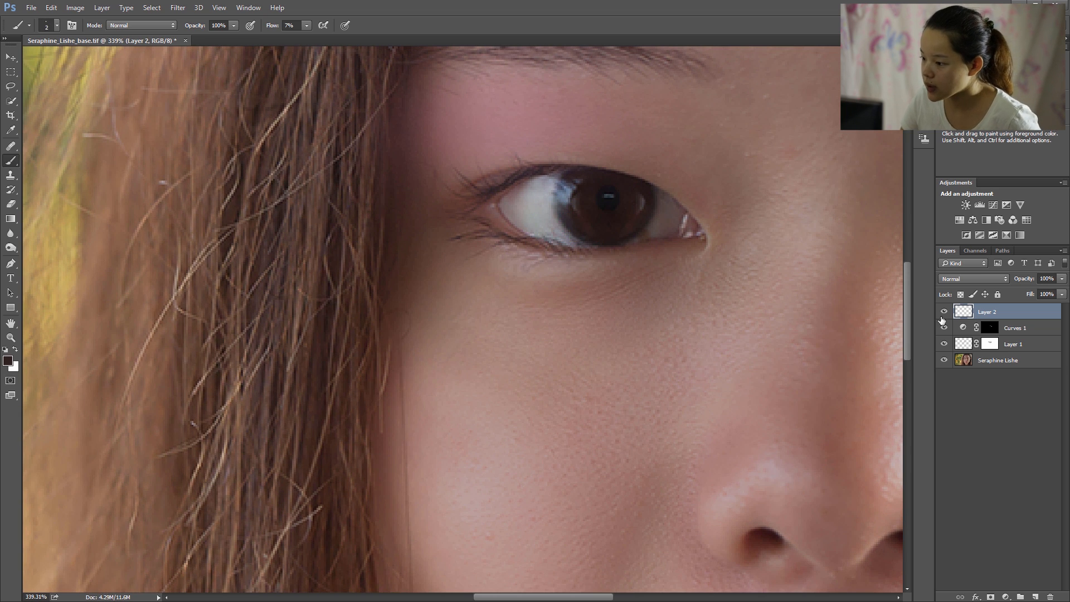
pyautogui.click(955, 277)
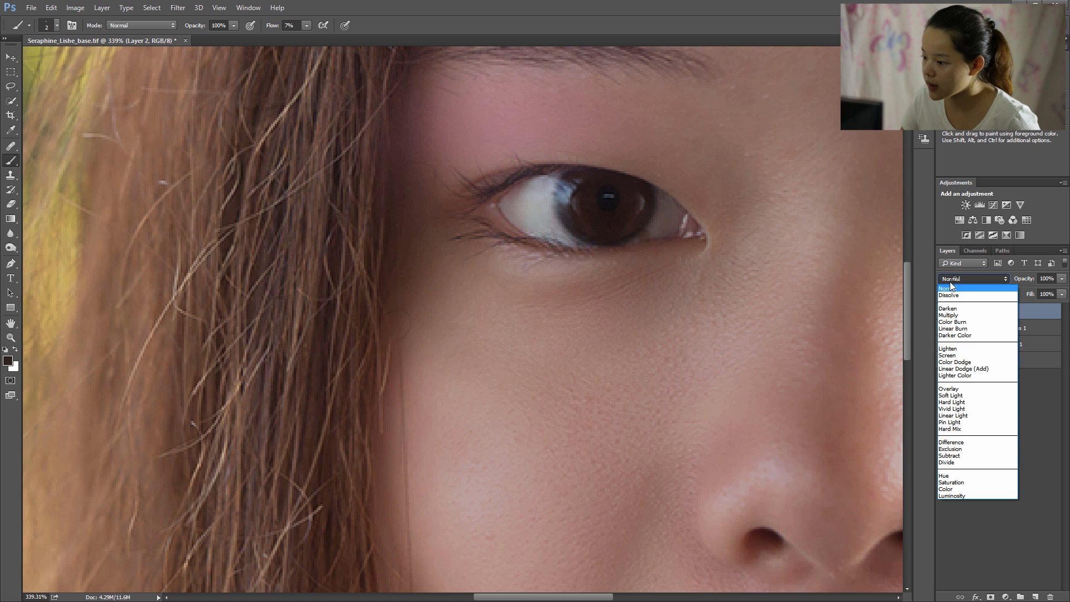
pyautogui.click(948, 316)
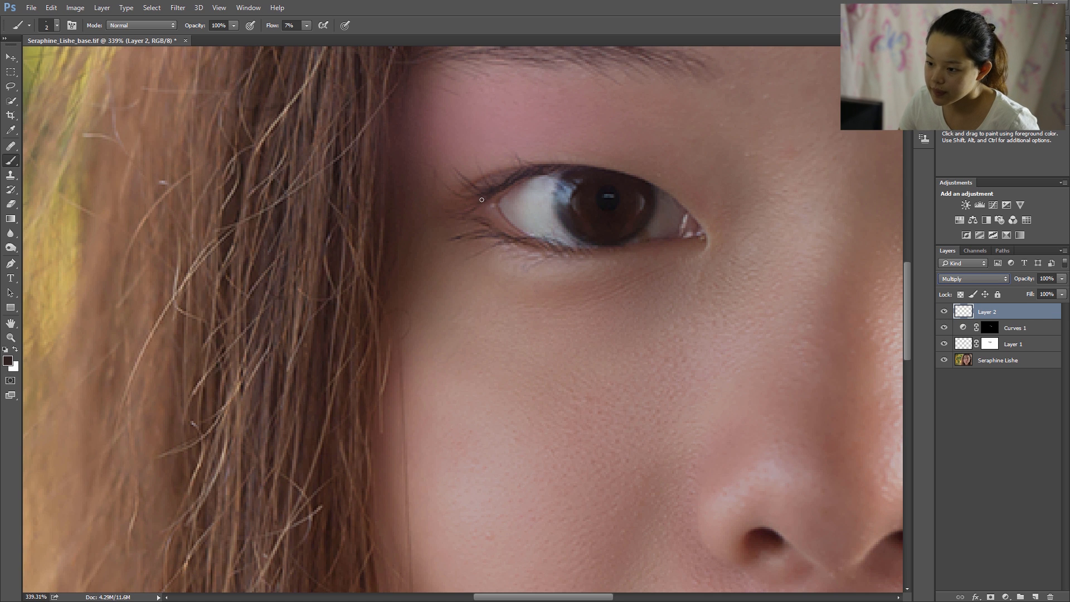
# Paint dark brown eyeliner along the eye's upper and lower lash lines with a 7 px brush.
pyautogui.moveTo(519, 202); pyautogui.dragTo(519, 201)
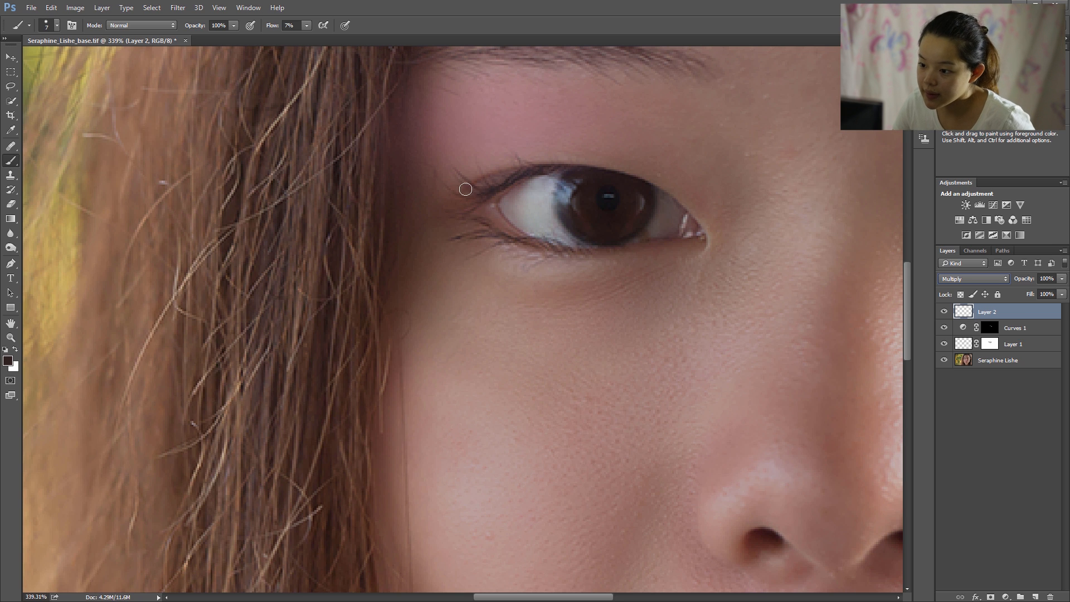
pyautogui.moveTo(514, 184); pyautogui.dragTo(543, 173)
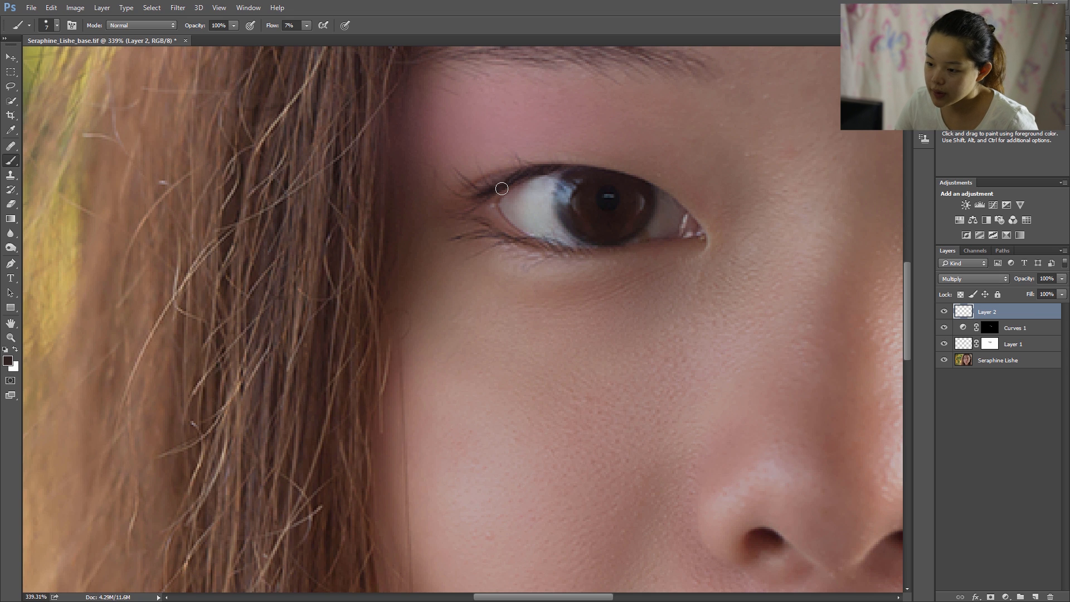
pyautogui.moveTo(480, 225)
pyautogui.mouseDown()
pyautogui.moveTo(569, 252)
pyautogui.moveTo(540, 255)
pyautogui.moveTo(568, 254)
pyautogui.moveTo(534, 248)
pyautogui.moveTo(615, 254)
pyautogui.moveTo(574, 275)
pyautogui.moveTo(588, 252)
pyautogui.moveTo(623, 250)
pyautogui.moveTo(555, 250)
pyautogui.mouseUp()
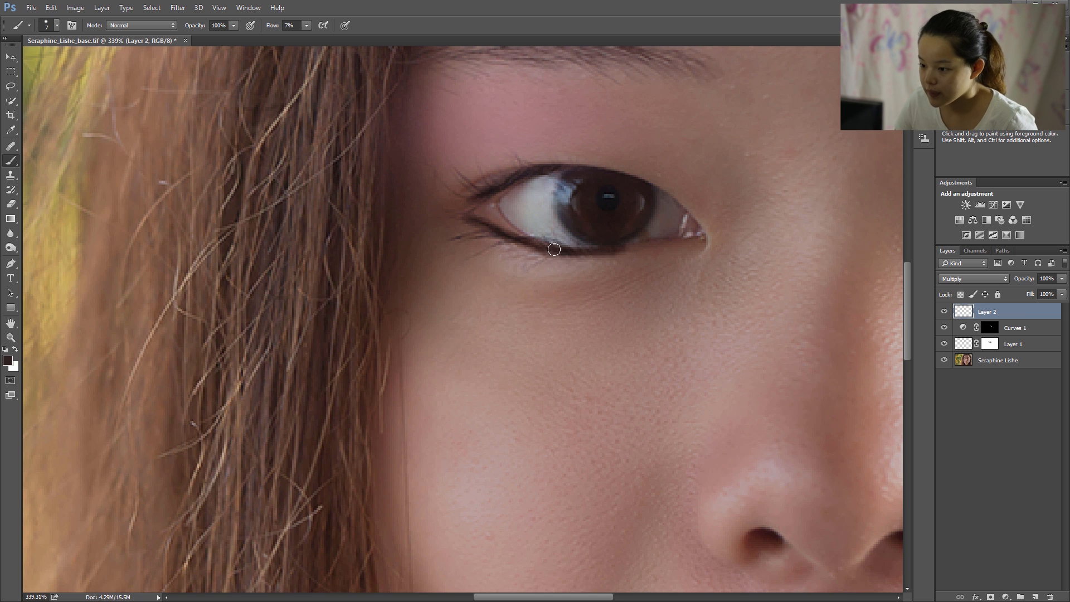
# Lower Layer 2's opacity to 49%, compare the eyeliner with the layer hidden, and deselect the layer.
pyautogui.click(1061, 279)
pyautogui.moveTo(1031, 285); pyautogui.dragTo(1024, 286)
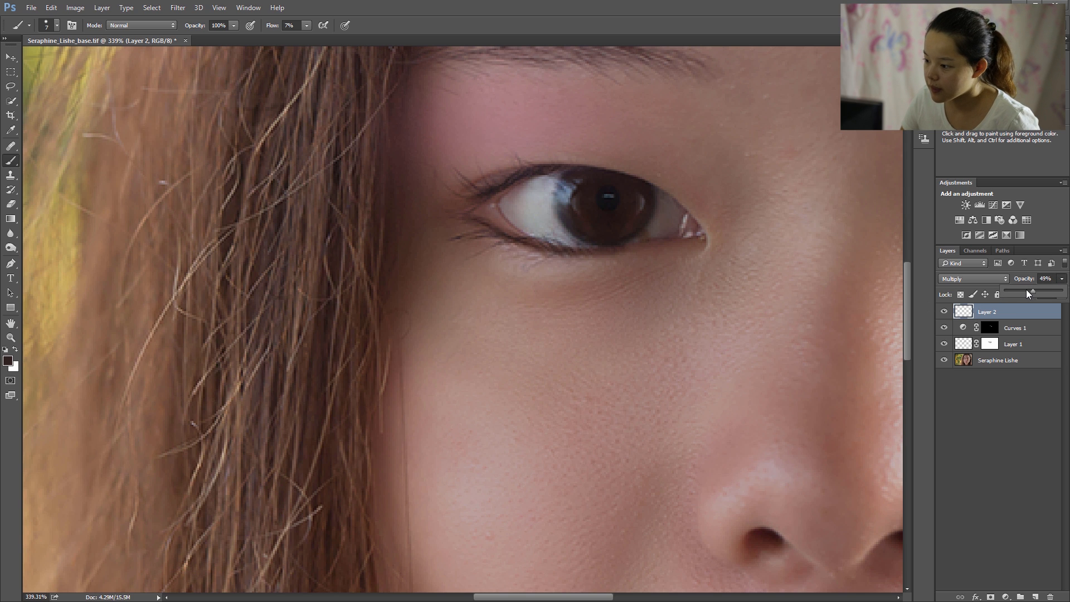
pyautogui.click(944, 312)
pyautogui.click(945, 312)
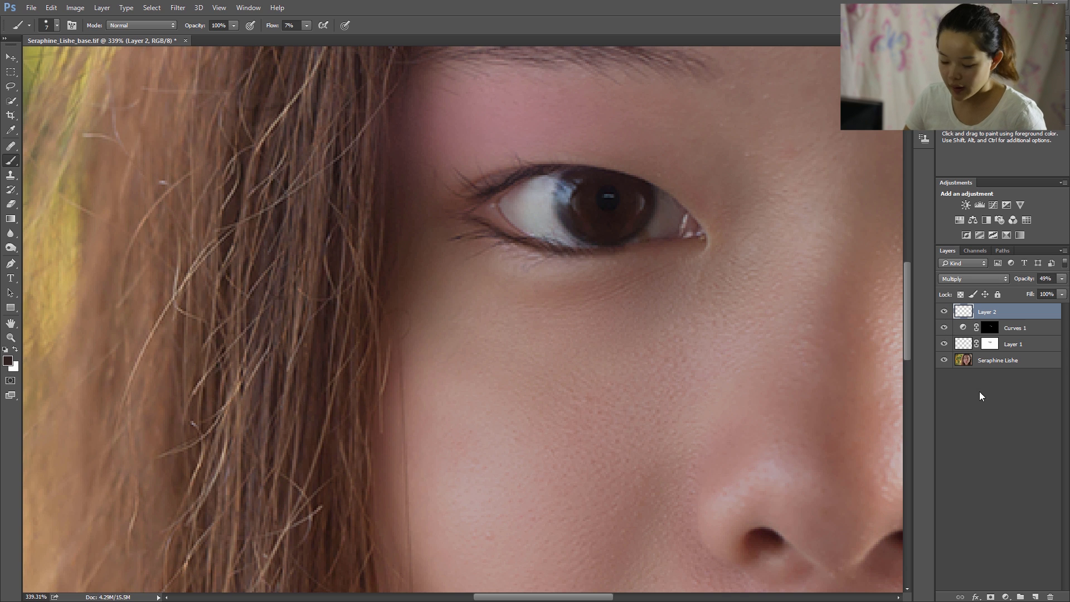
pyautogui.click(956, 424)
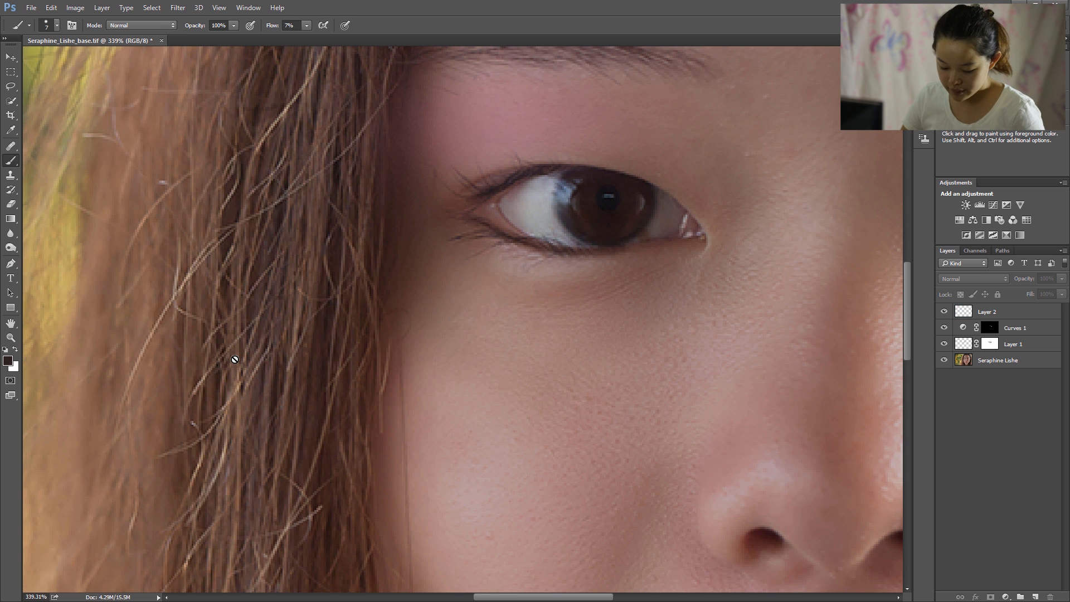
pyautogui.hotkey('ctrl', '0')
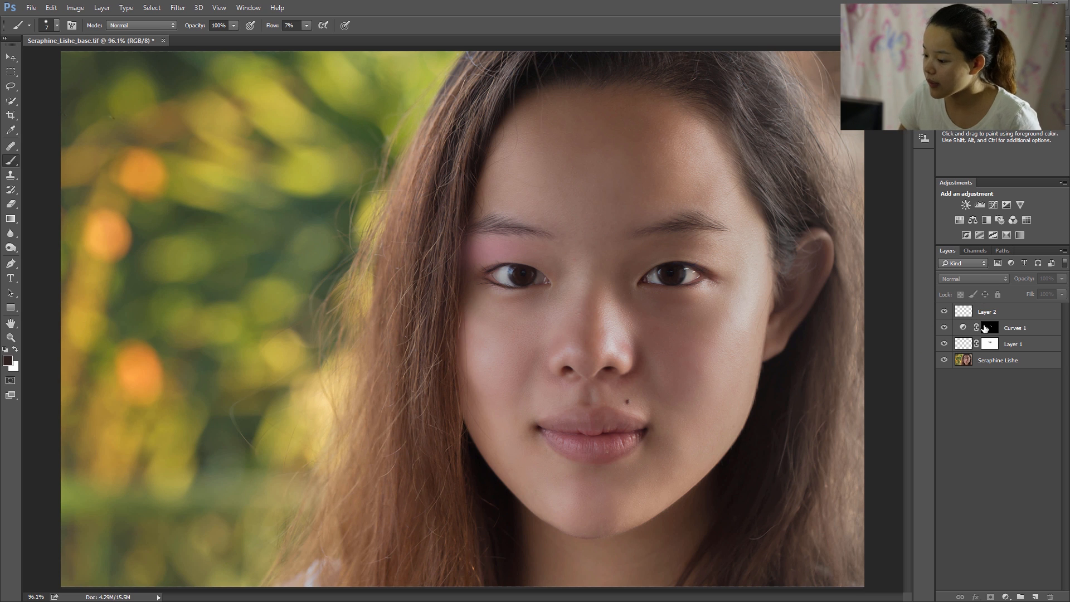
# Create a new layer above Layer 2 and set the brush to 4 px, 0% hardness and 100% flow.
pyautogui.click(1037, 596)
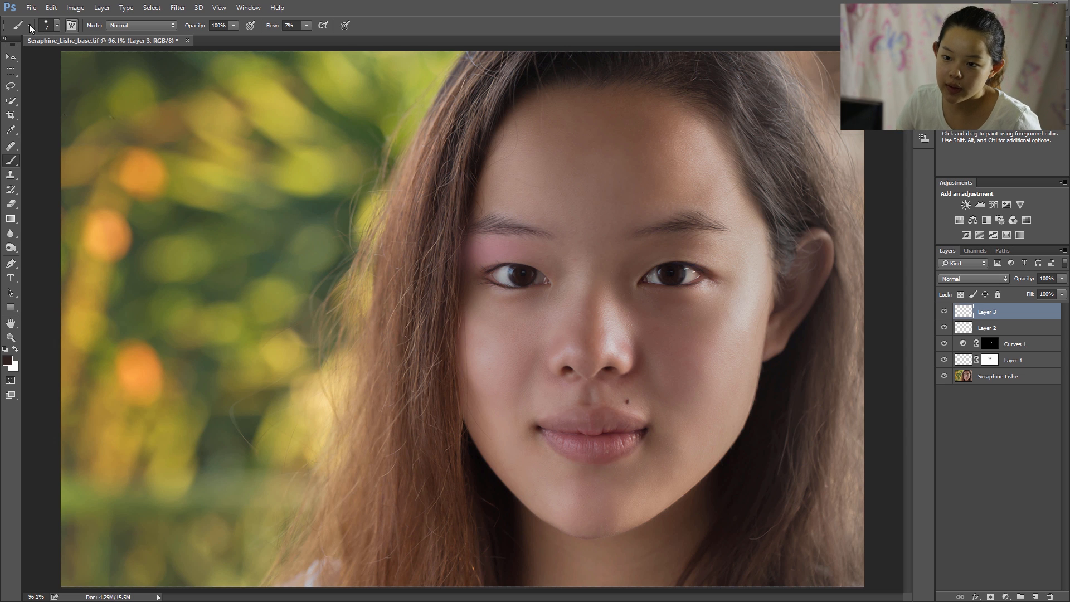
pyautogui.click(56, 25)
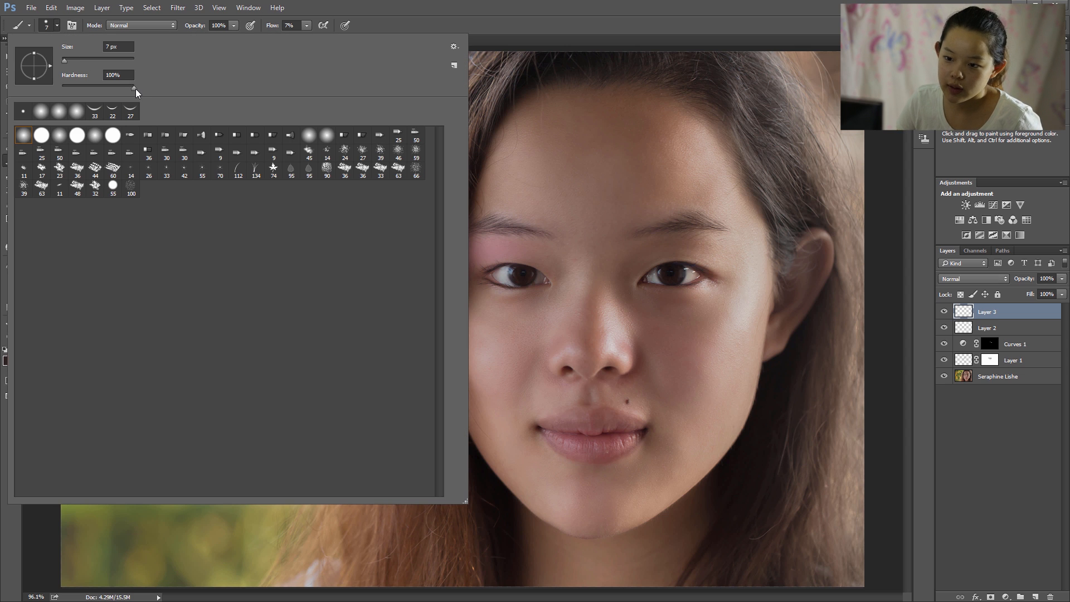
pyautogui.moveTo(118, 88); pyautogui.dragTo(29, 86)
pyautogui.click(370, 5)
pyautogui.click(306, 25)
pyautogui.moveTo(305, 37); pyautogui.dragTo(410, 36)
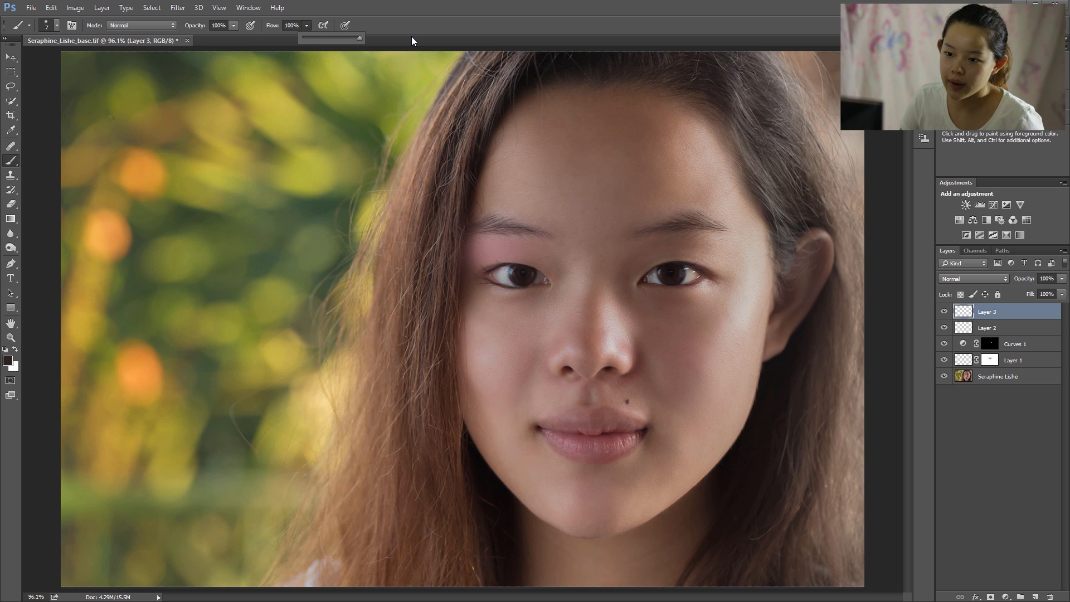
pyautogui.click(58, 25)
pyautogui.click(109, 47)
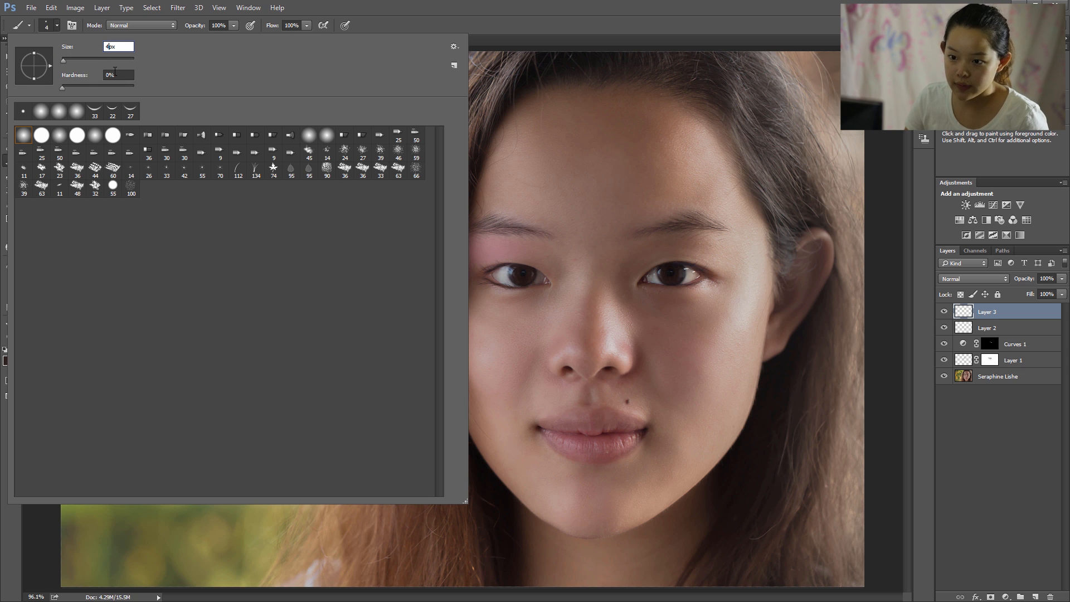
pyautogui.press('Return')
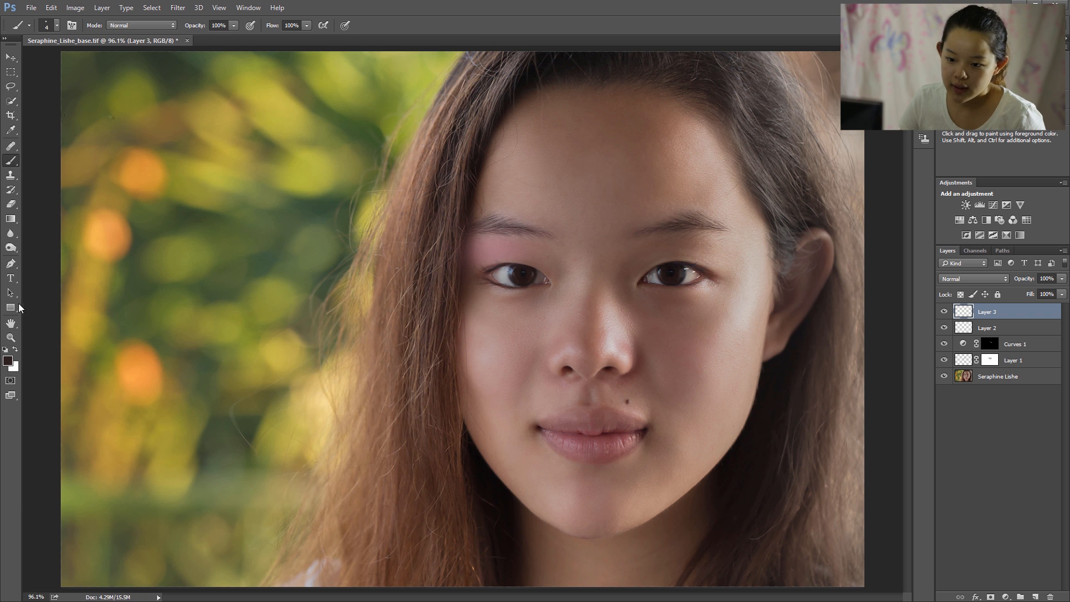
# Draw a curved eyelash path with the Pen tool from the upper lash line out past the eye's outer corner.
pyautogui.click(11, 264)
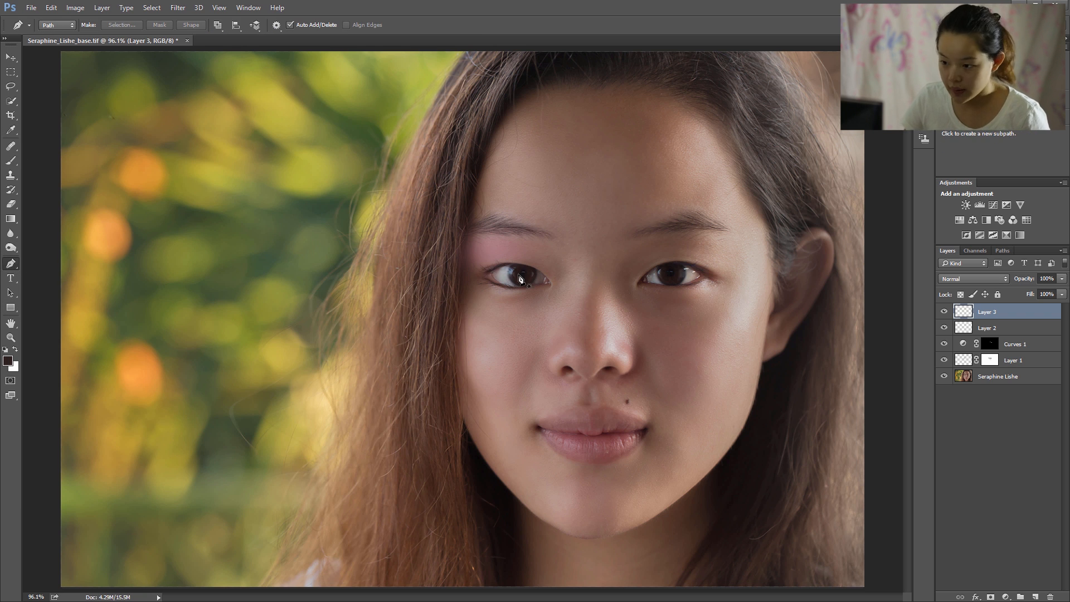
pyautogui.moveTo(493, 272)
pyautogui.mouseDown()
pyautogui.moveTo(526, 273)
pyautogui.moveTo(502, 279)
pyautogui.mouseUp()
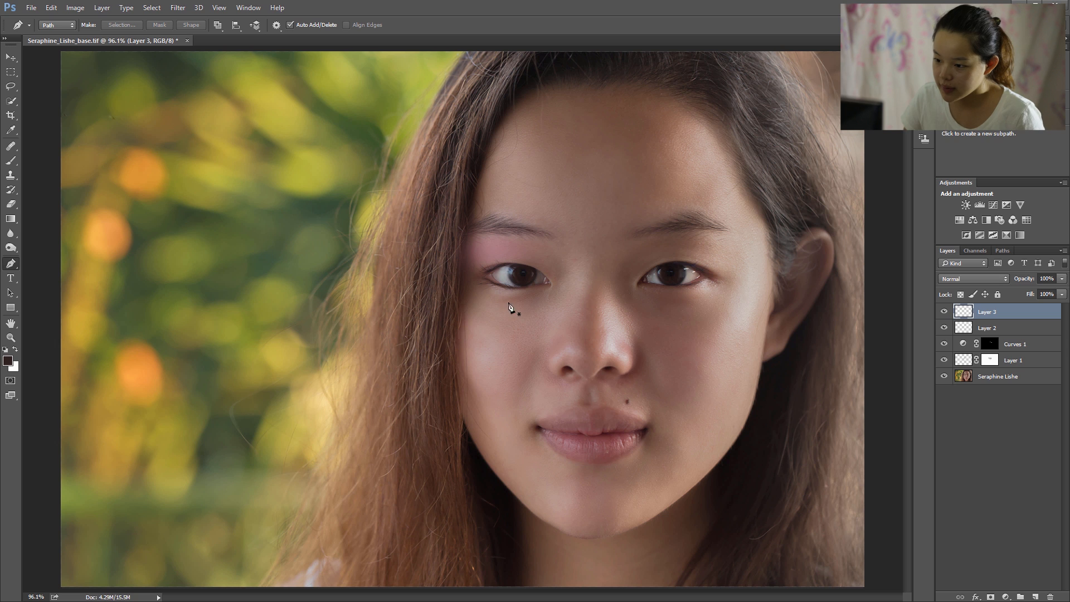
pyautogui.moveTo(487, 300); pyautogui.dragTo(540, 296)
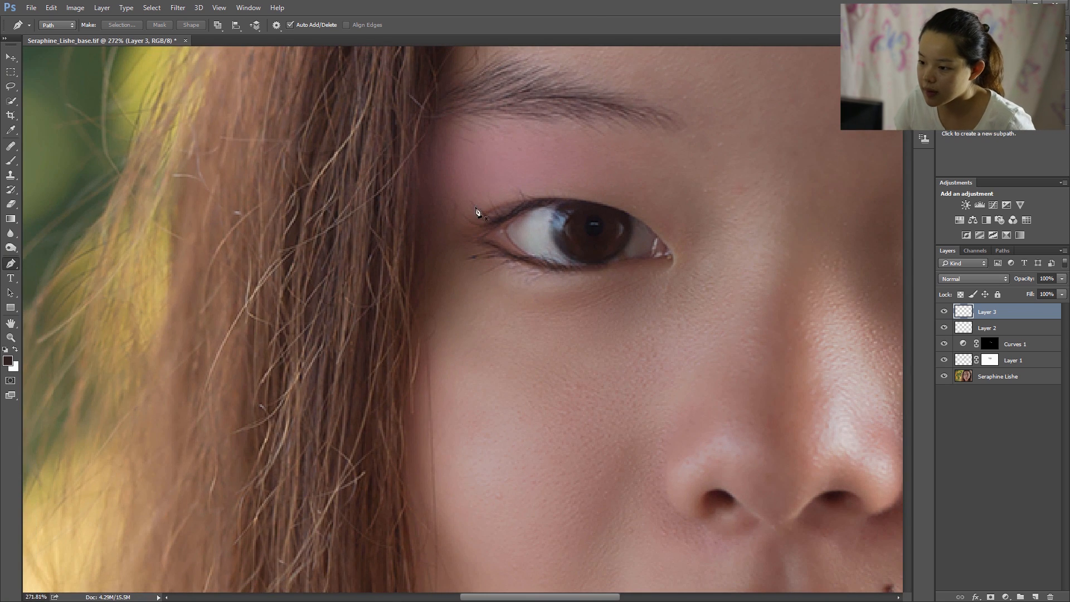
pyautogui.click(526, 199)
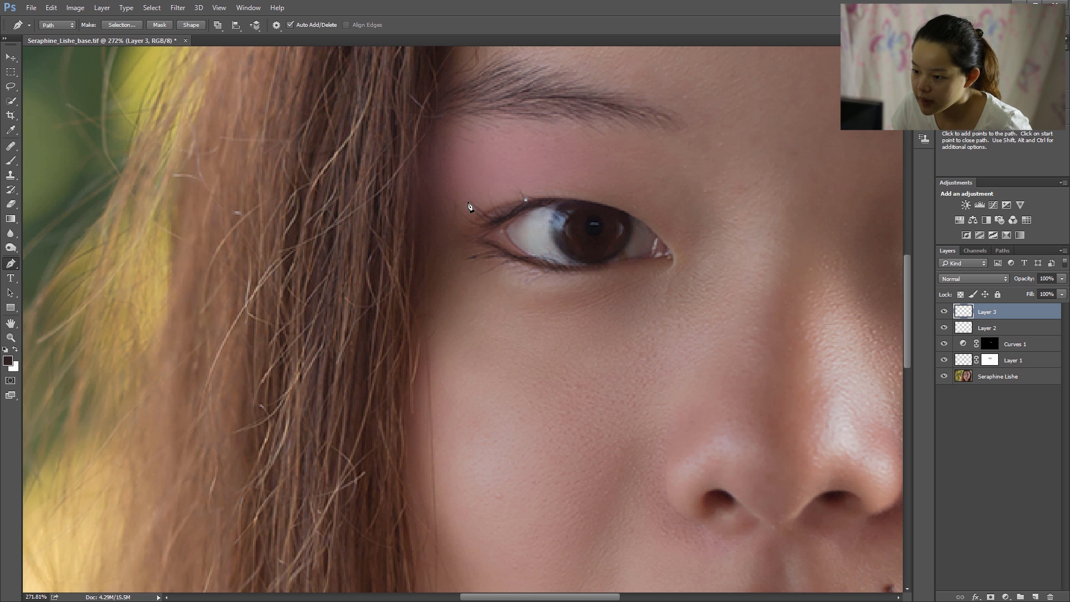
pyautogui.click(473, 201)
pyautogui.moveTo(465, 186); pyautogui.dragTo(451, 159)
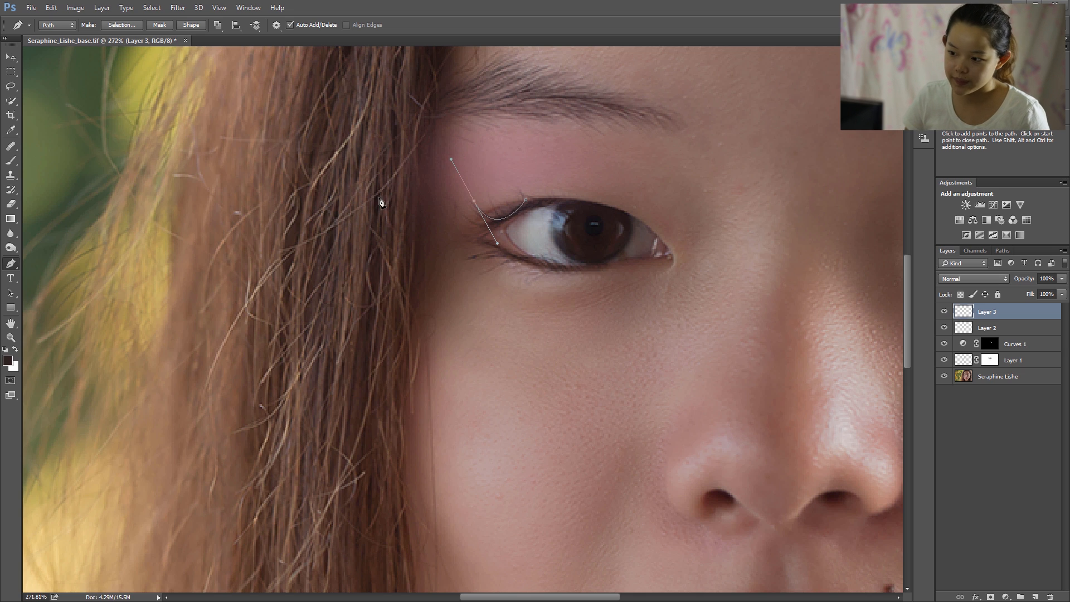
# Stroke the eyelash path on Layer 3 using the Brush with Simulate Pressure enabled.
pyautogui.rightClick(592, 192)
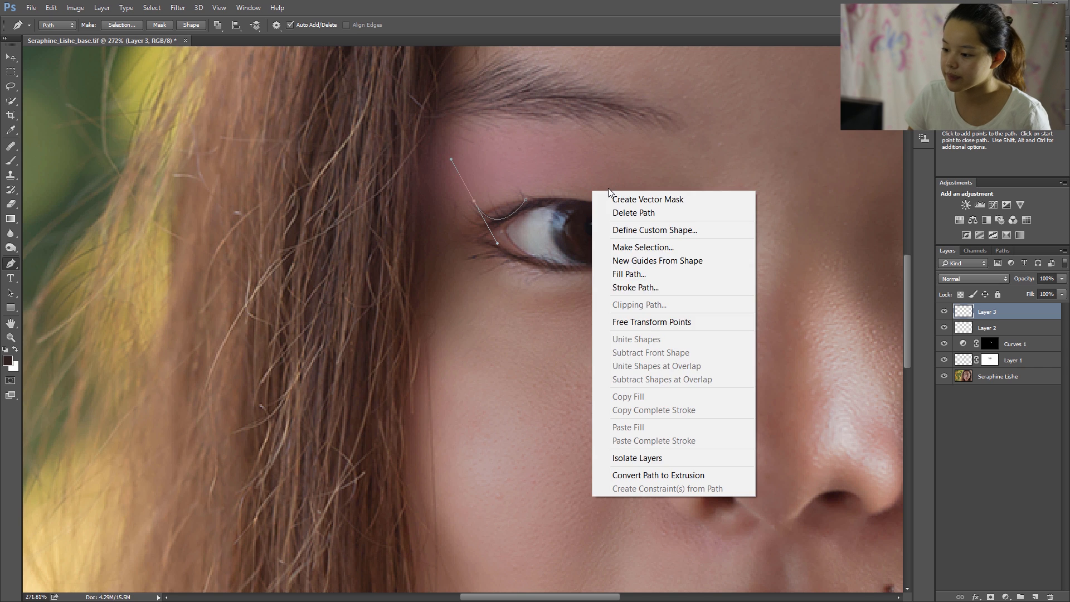
pyautogui.click(628, 288)
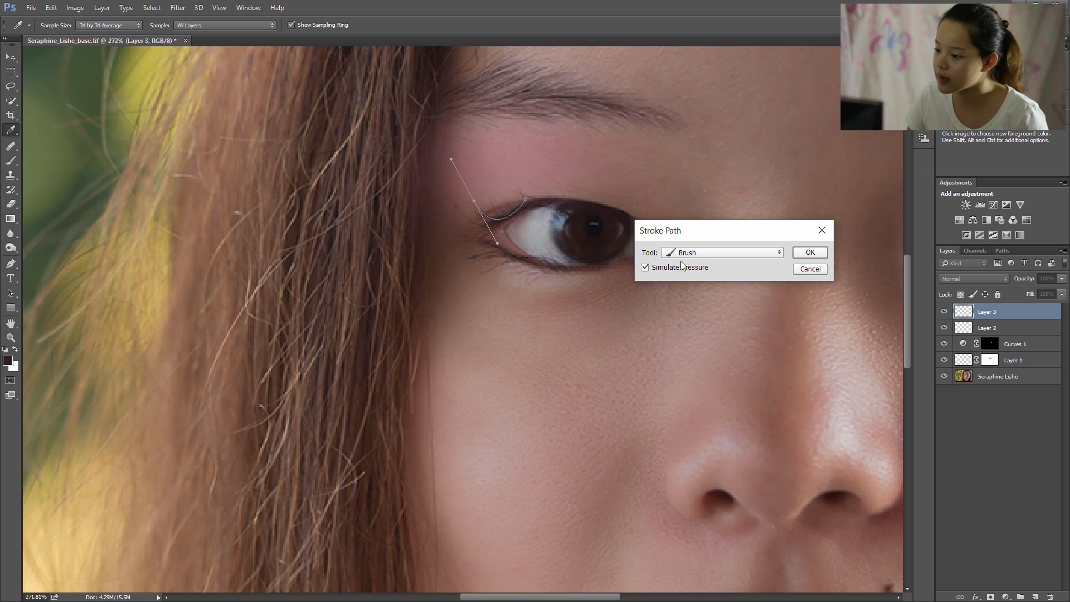
pyautogui.click(812, 253)
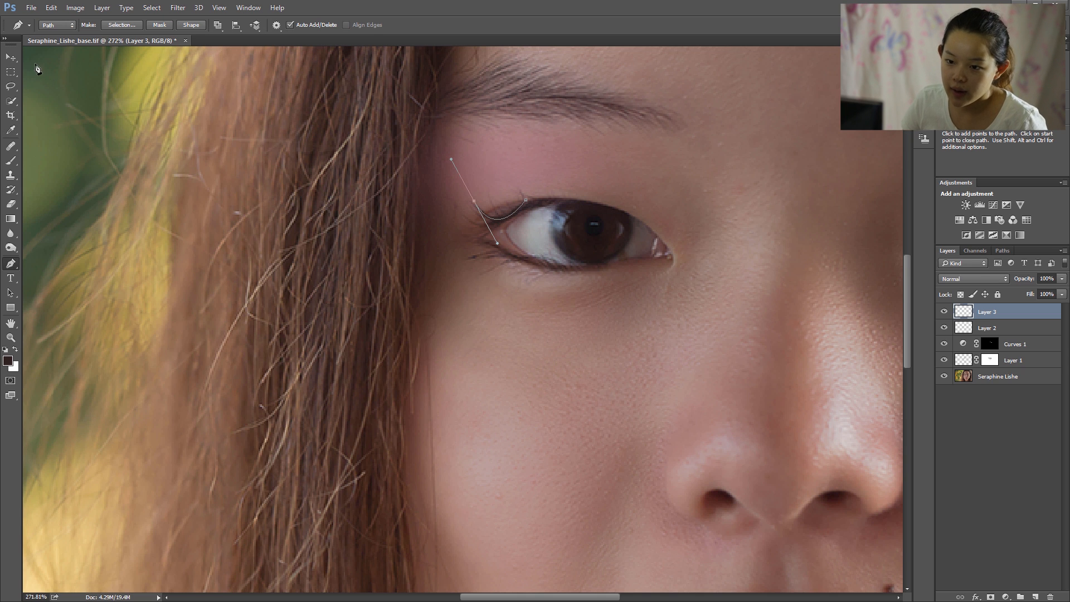
# Hide the path and move the lash stroke down onto the bare skin below the eye.
pyautogui.click(11, 57)
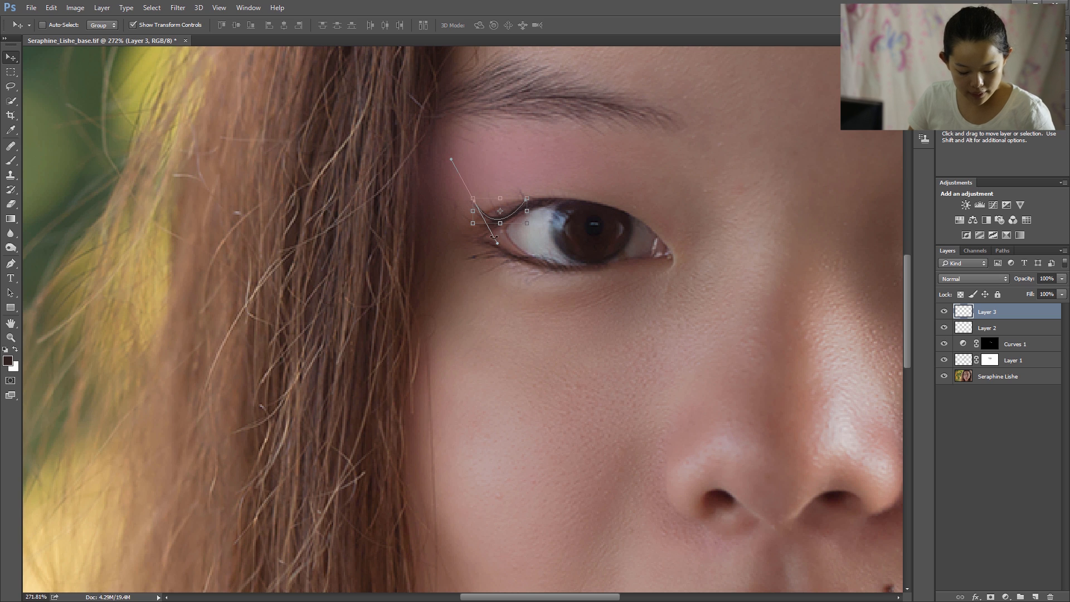
pyautogui.hotkey('ctrl', 'h')
pyautogui.moveTo(509, 208); pyautogui.dragTo(509, 319)
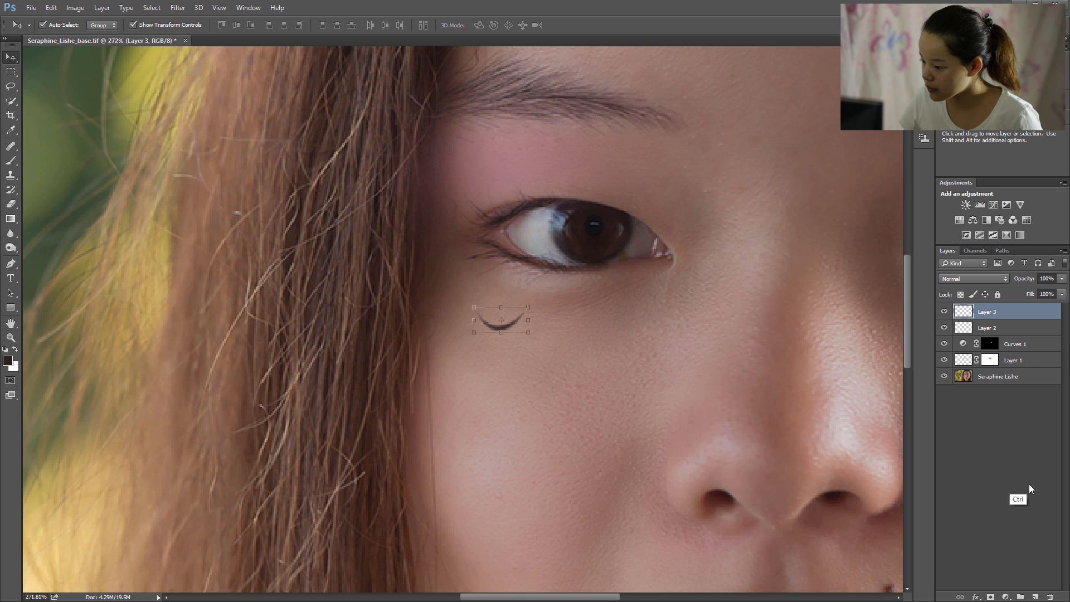
# Add a new layer beneath Layer 3 and fill a rectangular selection around the lash stroke with white.
pyautogui.keyDown('ctrl'); pyautogui.click(1034, 596); pyautogui.keyUp('ctrl')
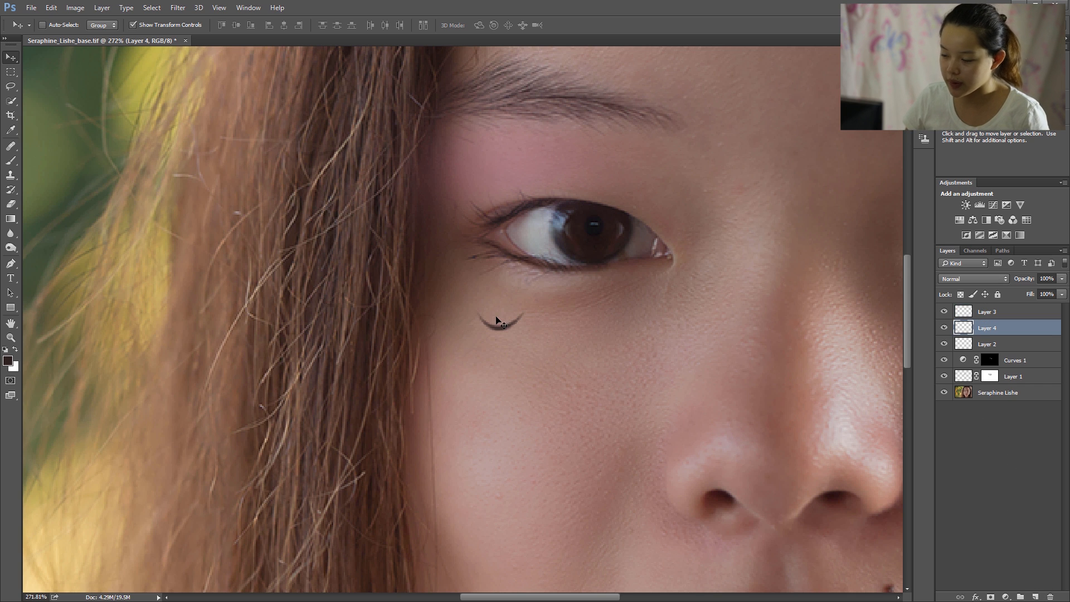
pyautogui.click(10, 71)
pyautogui.moveTo(474, 300); pyautogui.dragTo(533, 343)
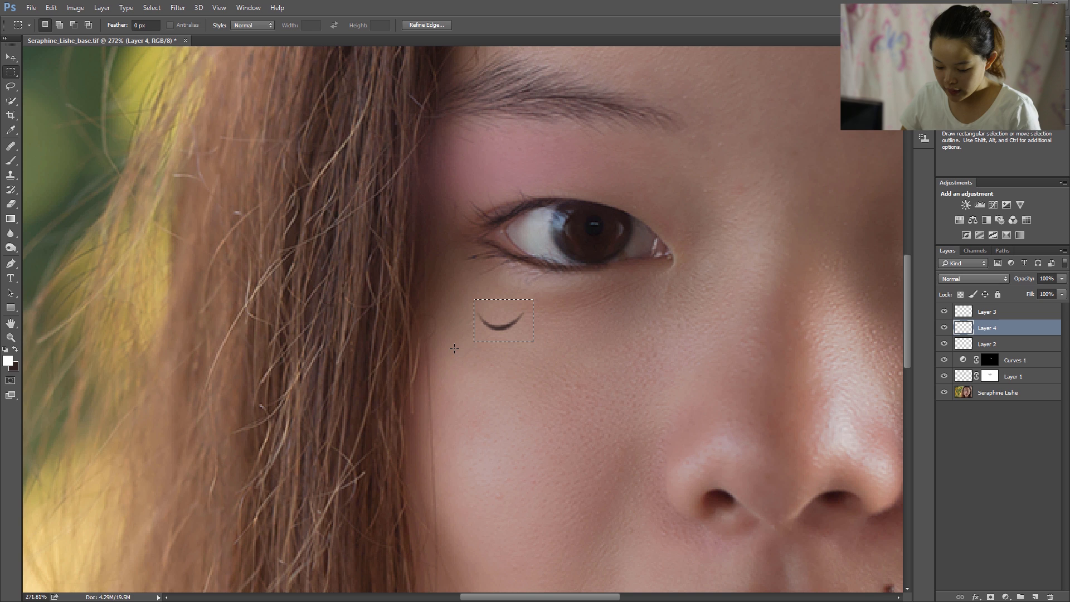
pyautogui.press('alt')
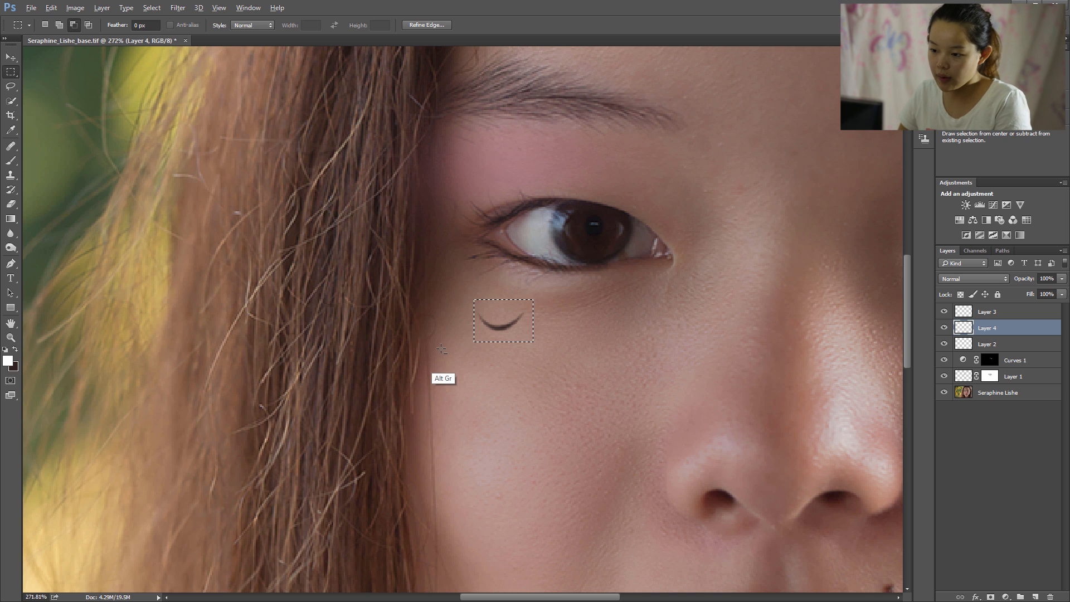
pyautogui.hotkey('alt', 'BackSpace')
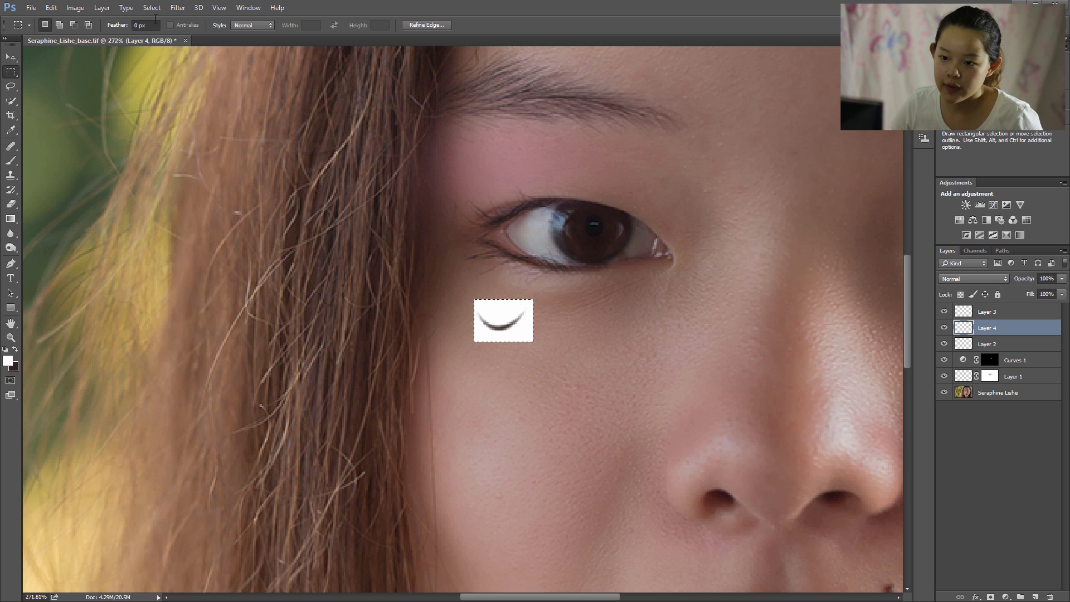
# Define the selected lash stroke as a brush preset named Eye Lash.
pyautogui.click(51, 7)
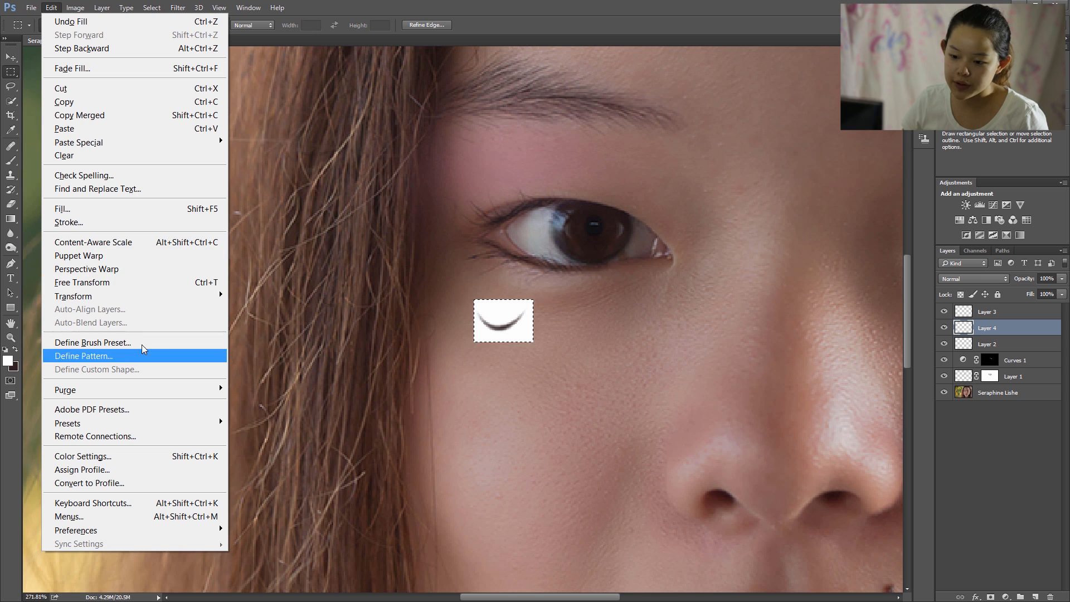
pyautogui.click(125, 343)
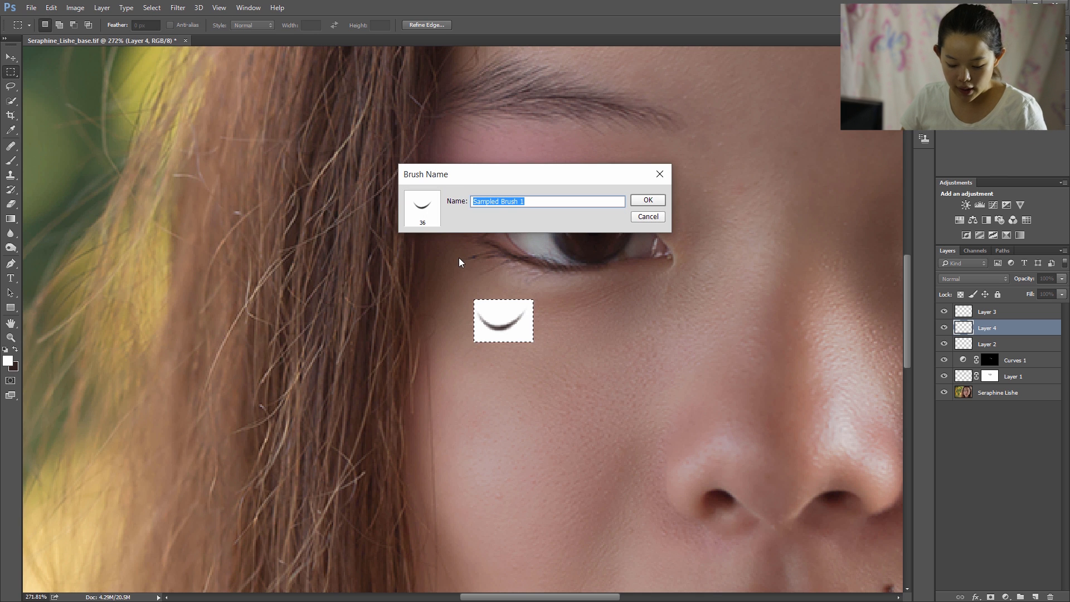
pyautogui.write('Eye ')
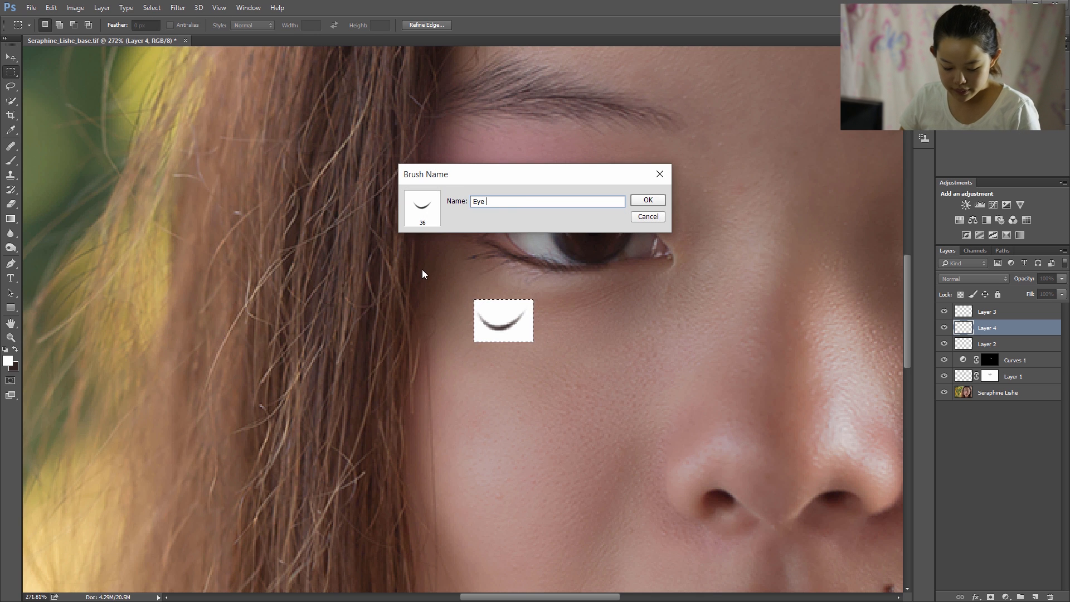
pyautogui.write('Lash')
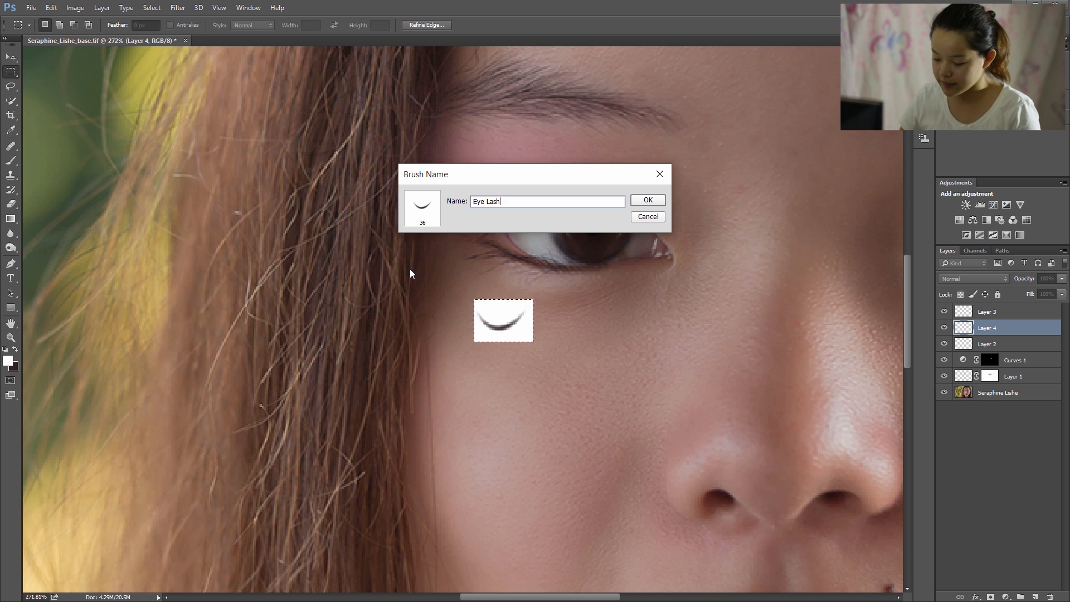
pyautogui.press('Return')
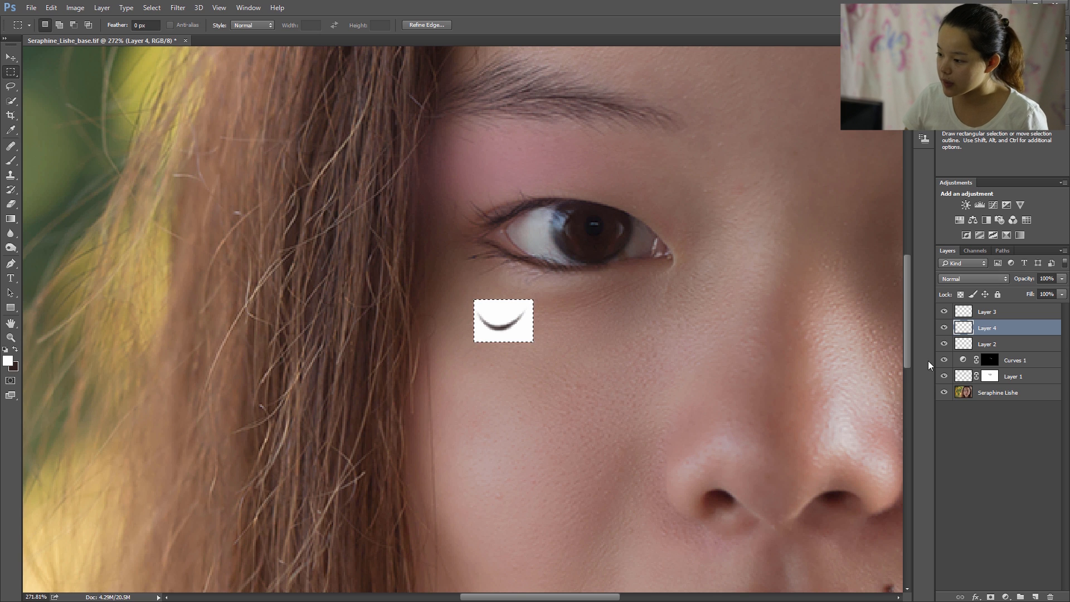
# Deselect the area, delete both the lash stroke layer and the white backing layer, and add a new empty layer above Layer 2.
pyautogui.keyDown('shift'); pyautogui.click(987, 311); pyautogui.keyUp('shift')
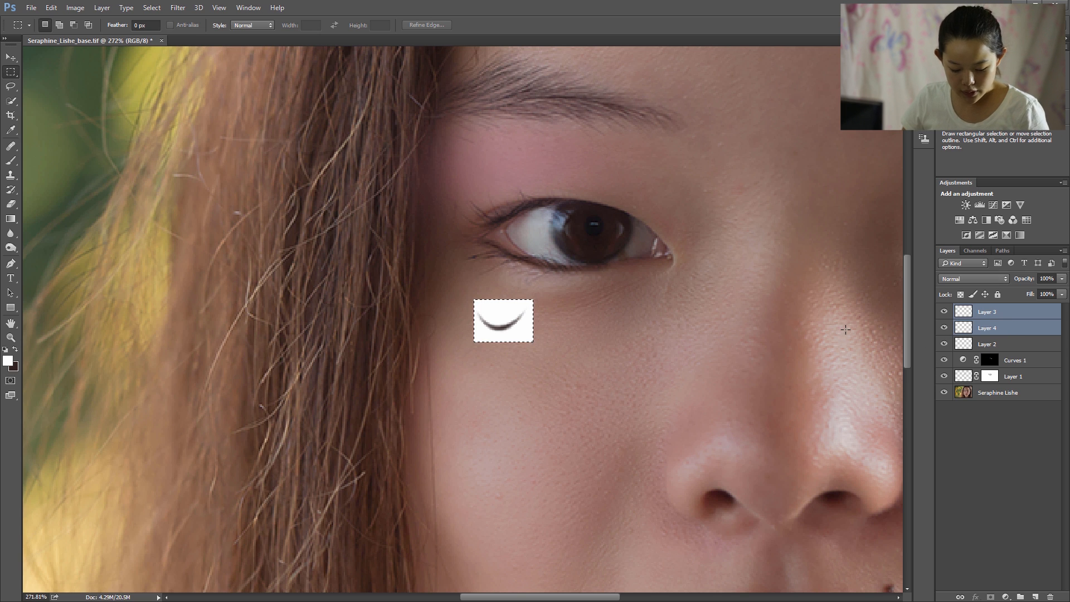
pyautogui.click(556, 336)
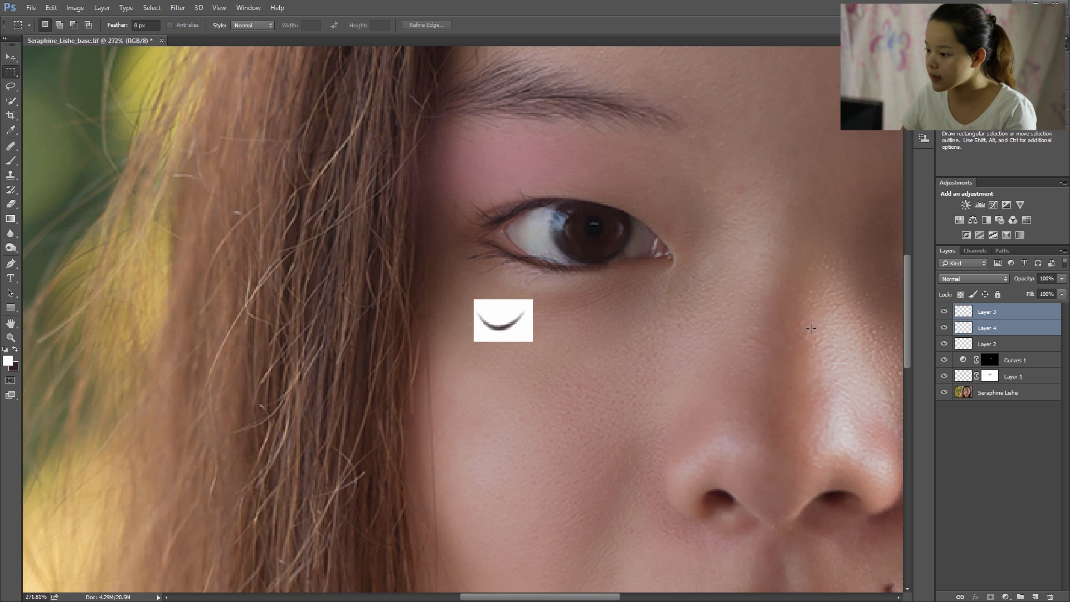
pyautogui.press('Delete')
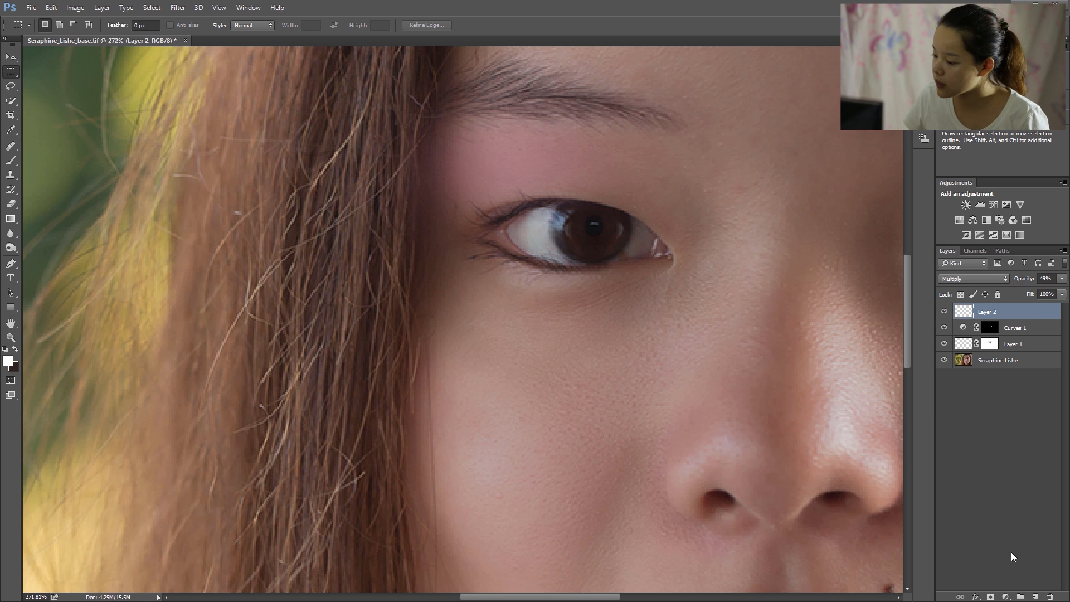
pyautogui.click(1035, 597)
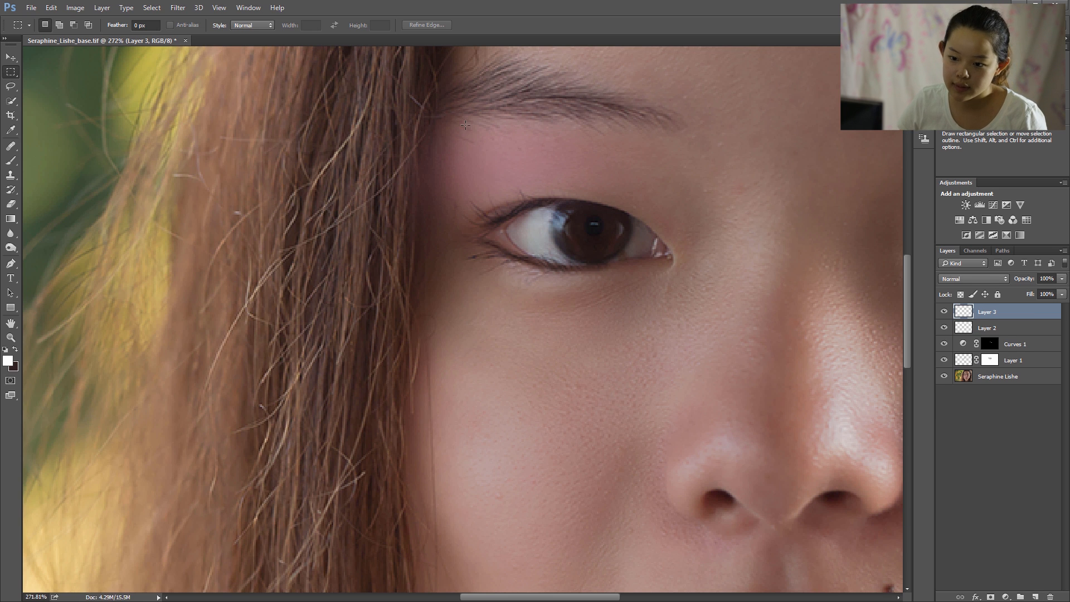
# Test the Eye Lash brush with a white scribble on the skin below the eye and undo it.
pyautogui.click(12, 162)
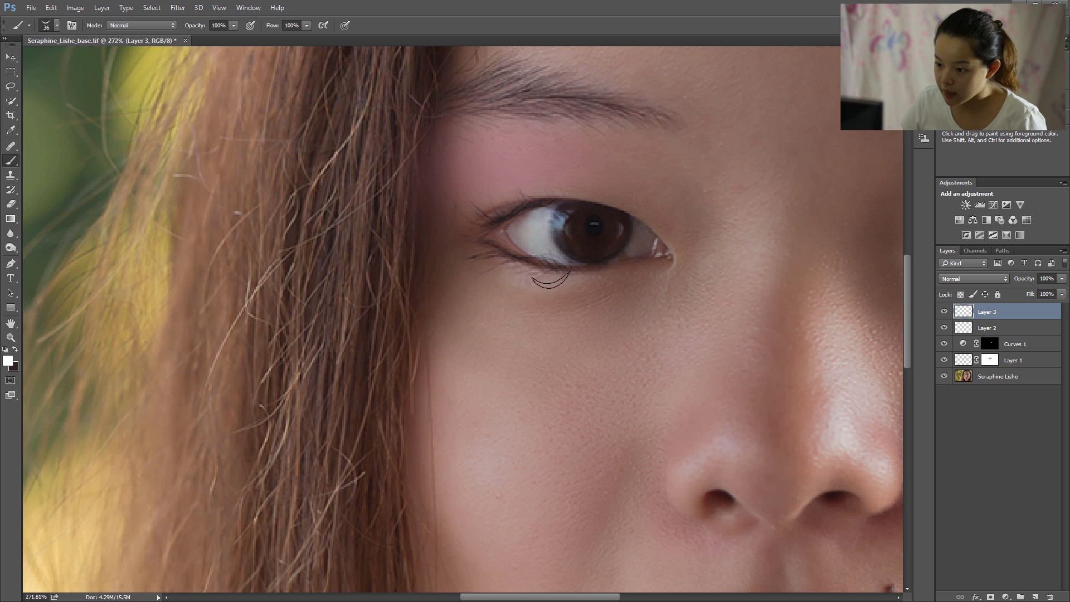
pyautogui.moveTo(490, 303)
pyautogui.mouseDown()
pyautogui.moveTo(497, 331)
pyautogui.moveTo(561, 342)
pyautogui.mouseUp()
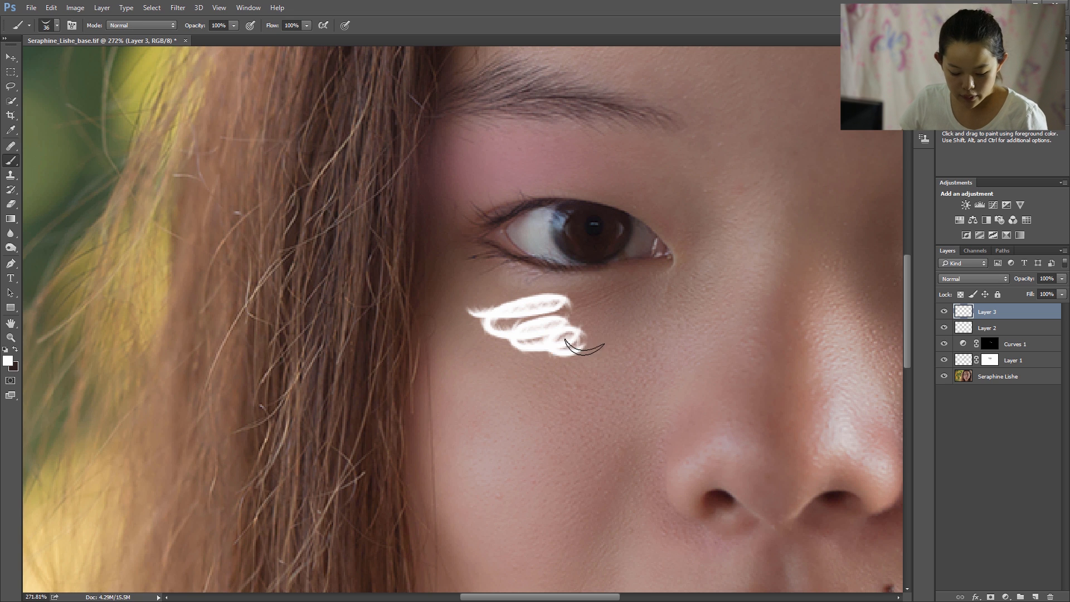
pyautogui.hotkey('ctrl', 'z')
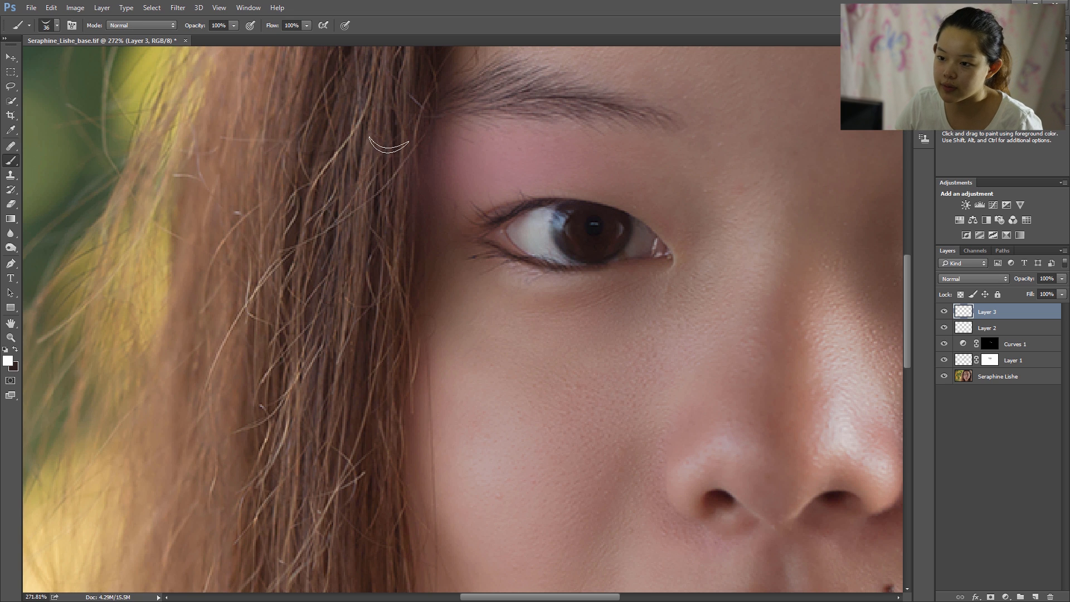
# Set the Eye Lash brush tip to an angle of -31° and a spacing of 43%.
pyautogui.click(249, 7)
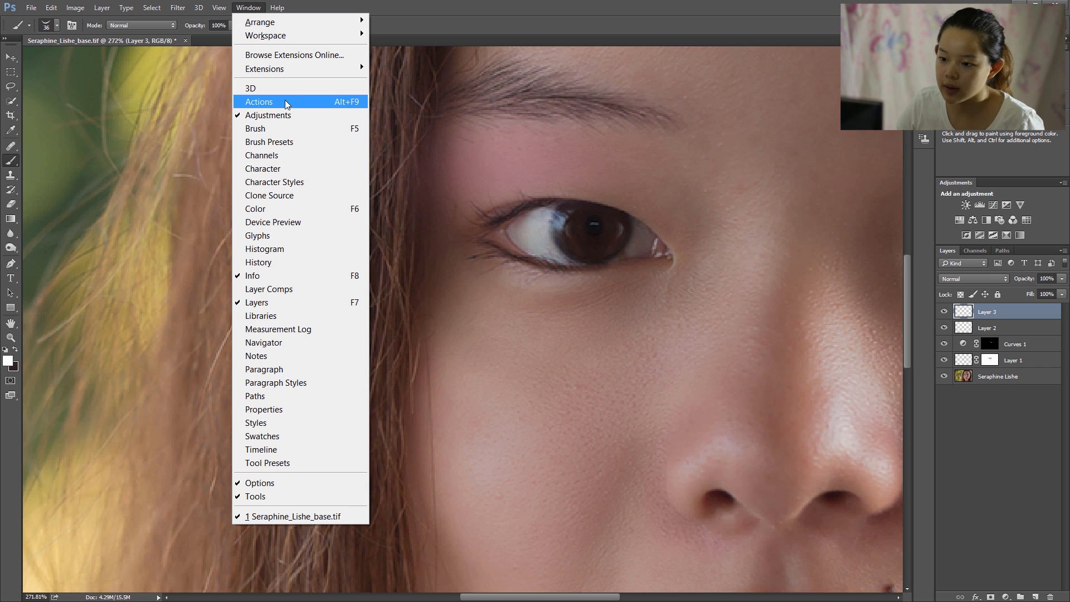
pyautogui.click(269, 128)
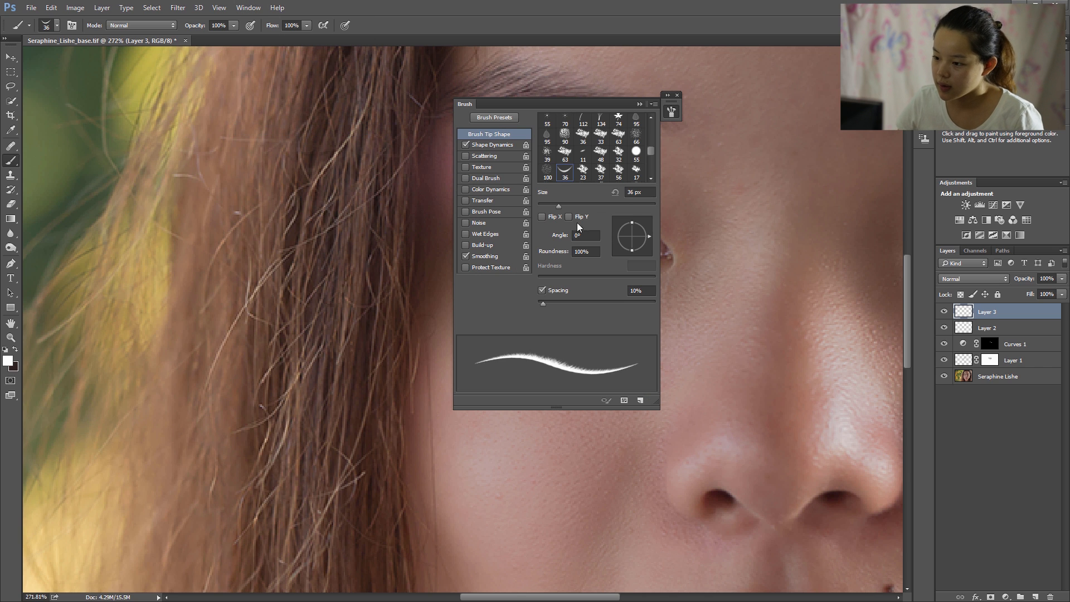
pyautogui.moveTo(644, 236); pyautogui.dragTo(640, 240)
pyautogui.click(549, 301)
pyautogui.moveTo(549, 302); pyautogui.dragTo(564, 301)
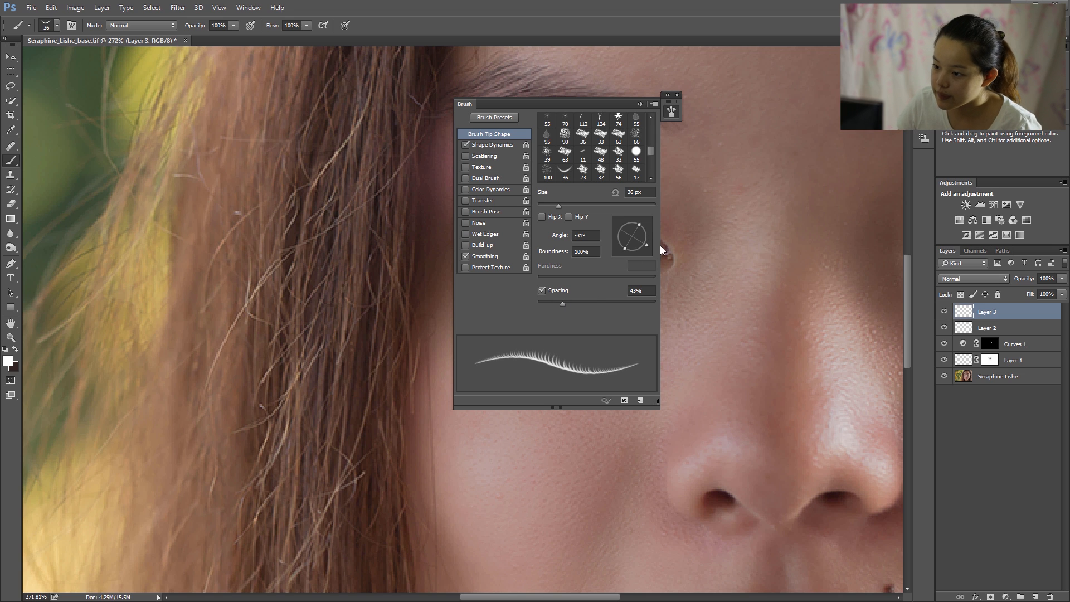
# Enable Transfer for the lash brush with 8% opacity jitter and 24% flow jitter, keeping the brush settings clear of the eye.
pyautogui.click(501, 145)
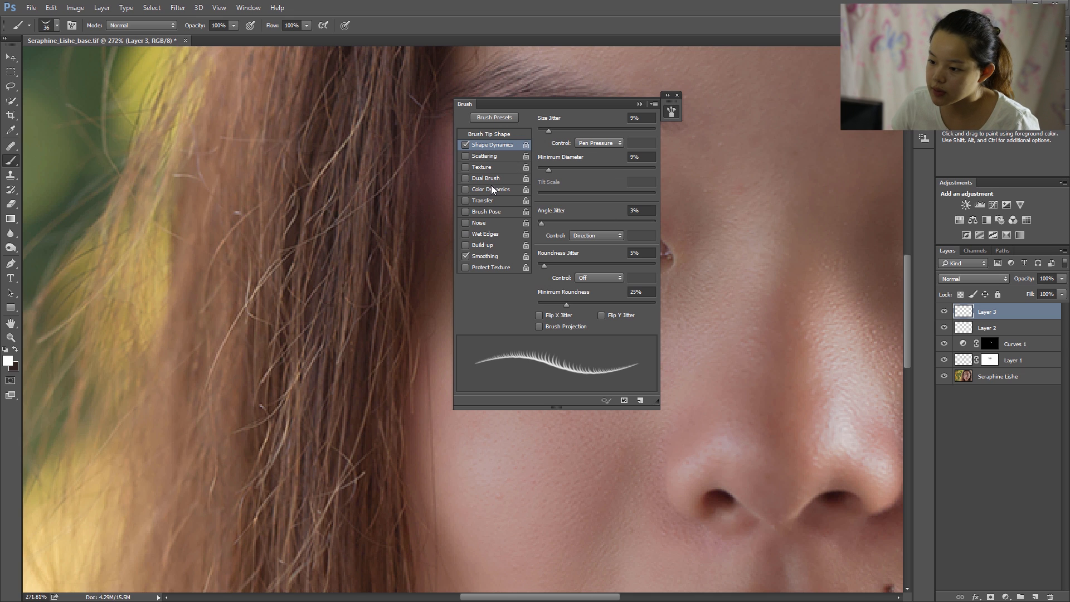
pyautogui.click(484, 200)
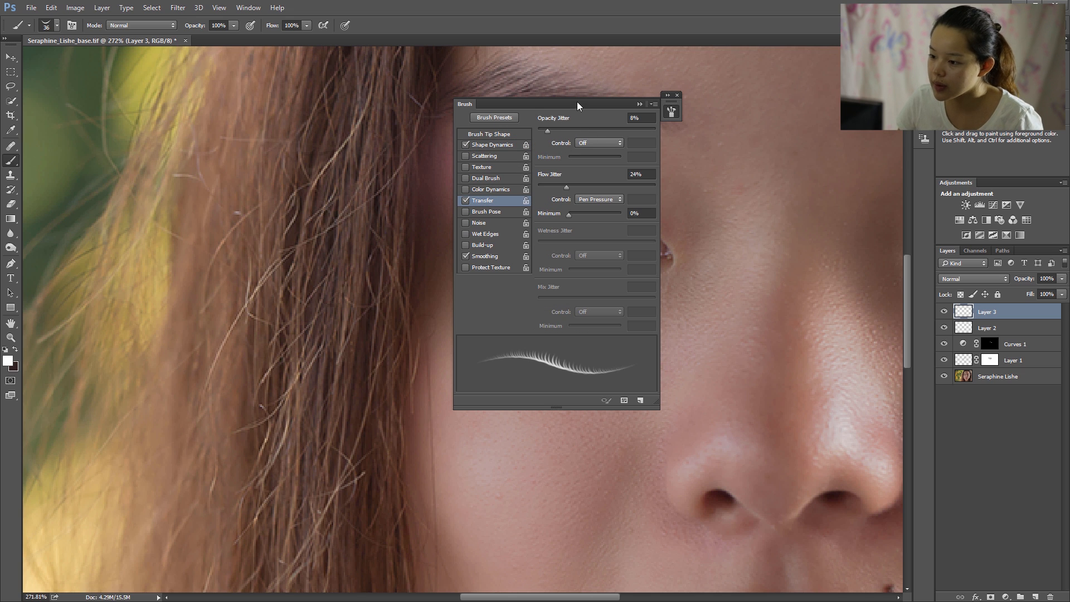
pyautogui.moveTo(569, 103); pyautogui.dragTo(760, 104)
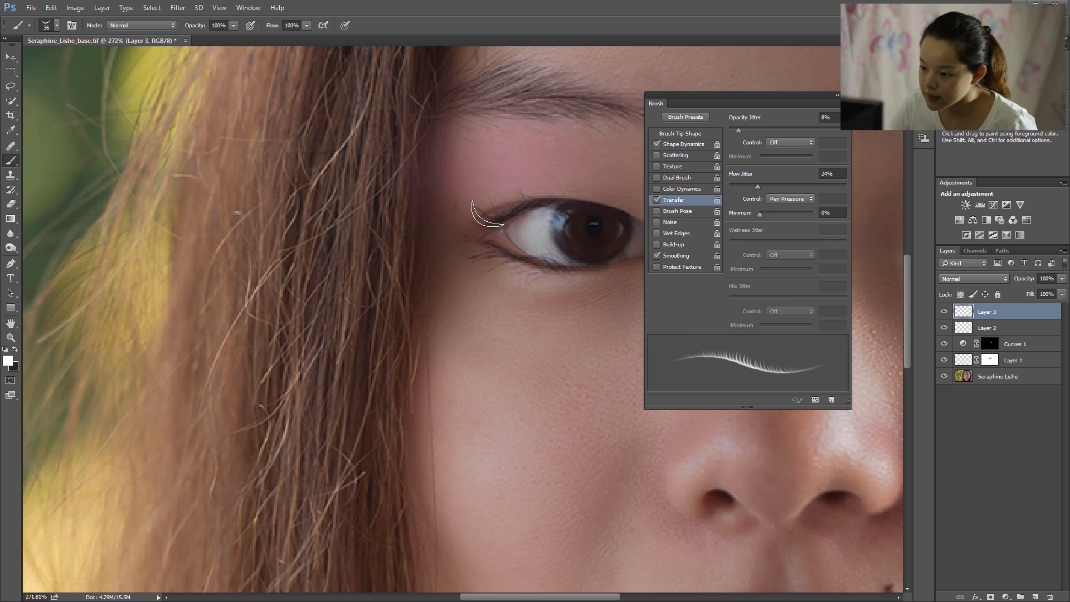
# Undo the white test lashes, make the dark colour the foreground, and paint lashes along the upper lash line on Layer 3.
pyautogui.moveTo(494, 214); pyautogui.dragTo(519, 202)
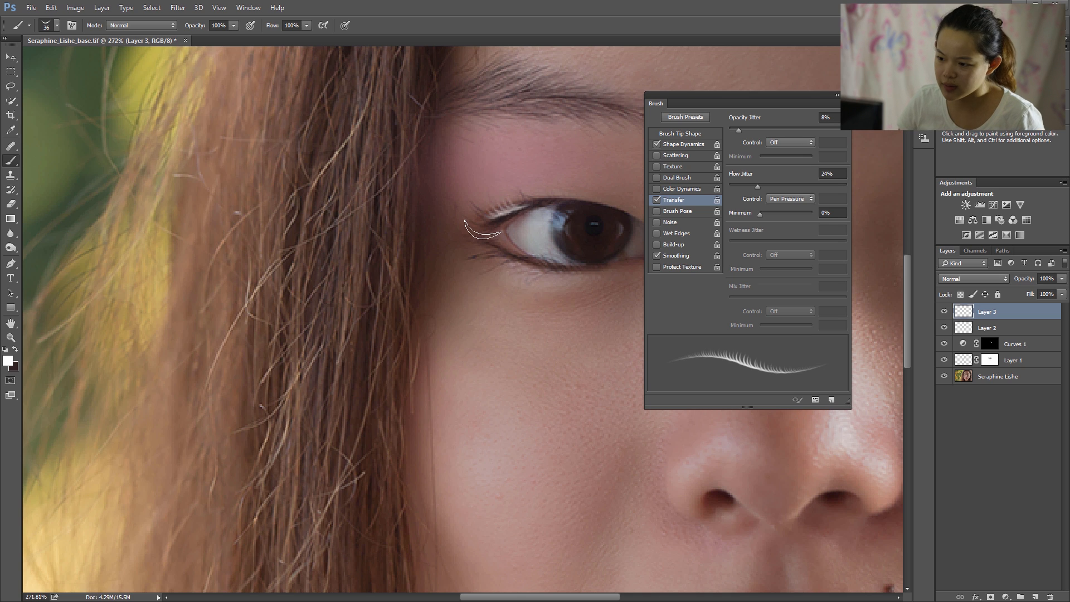
pyautogui.hotkey('ctrl', 'z')
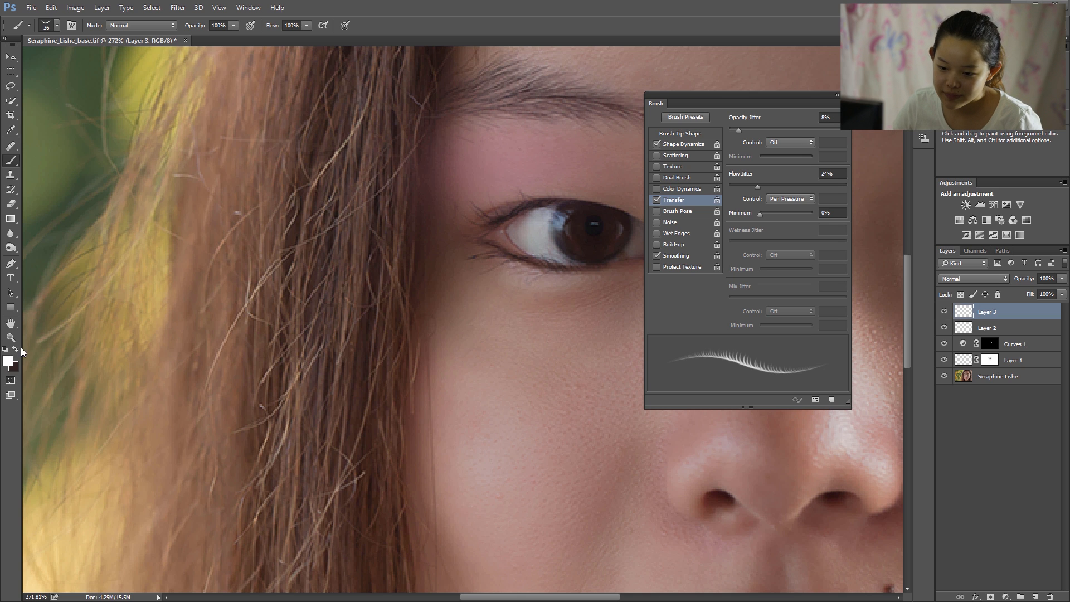
pyautogui.click(14, 351)
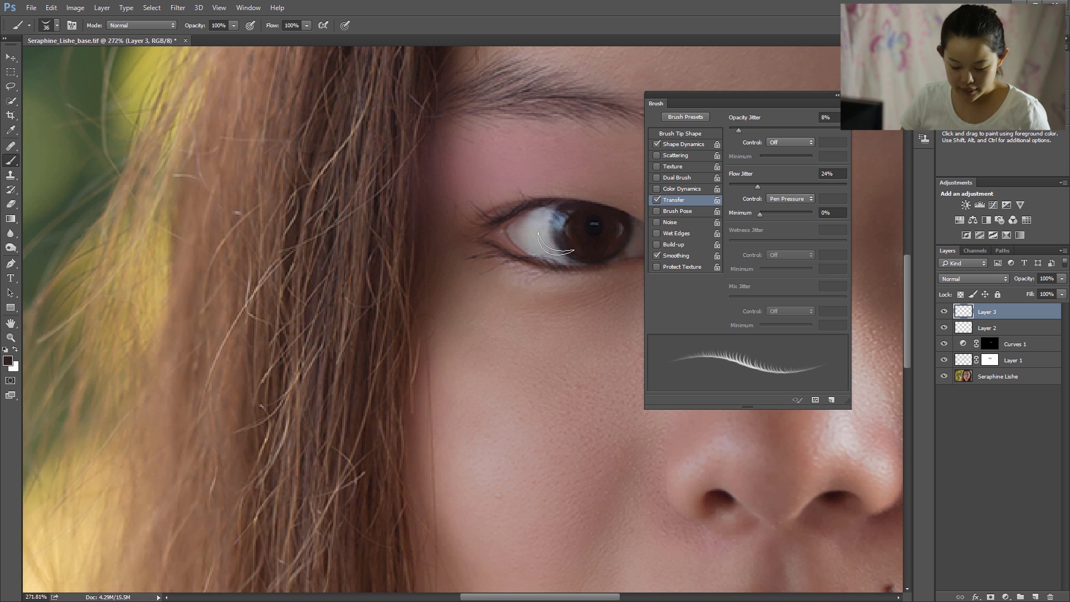
pyautogui.moveTo(508, 251)
pyautogui.mouseDown()
pyautogui.moveTo(541, 244)
pyautogui.moveTo(528, 245)
pyautogui.mouseUp()
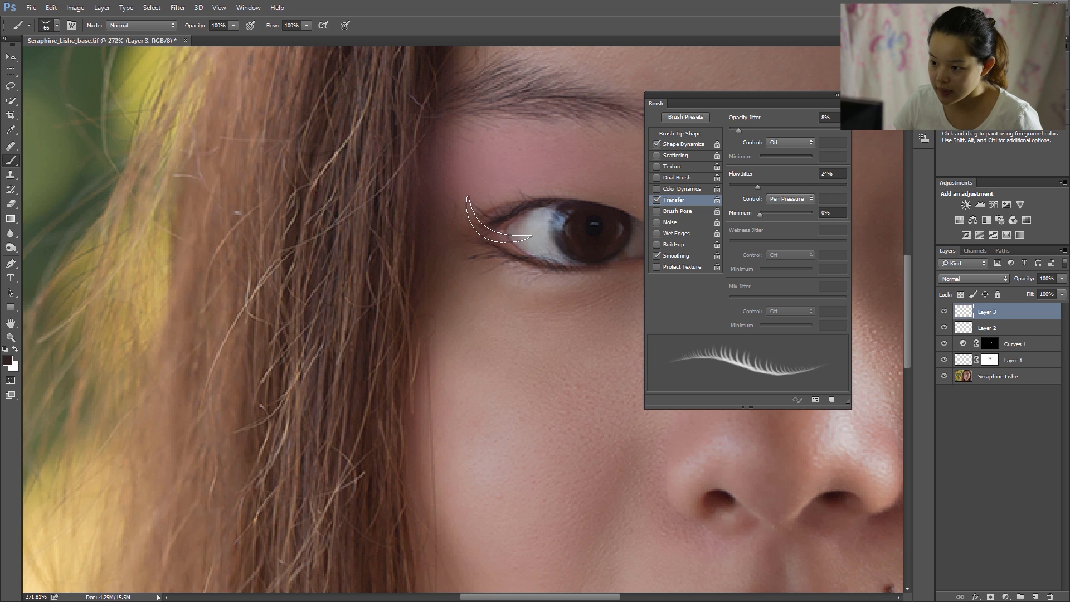
pyautogui.moveTo(486, 228); pyautogui.dragTo(476, 232)
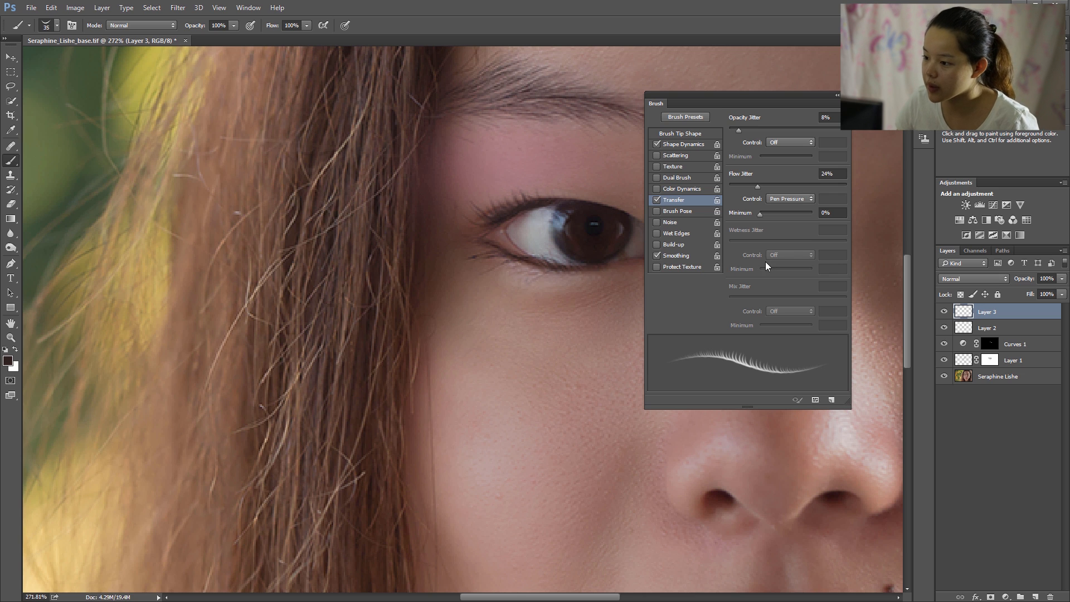
# Set the brush tip angle to -158° and paint lashes along the lower lash line.
pyautogui.click(696, 132)
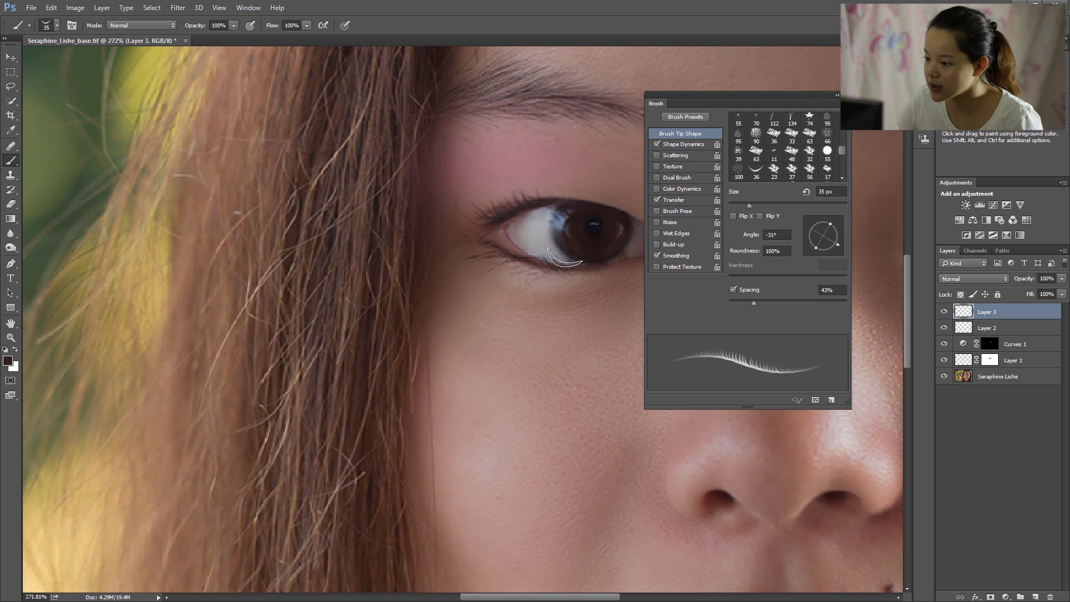
pyautogui.moveTo(834, 243)
pyautogui.mouseDown()
pyautogui.moveTo(842, 223)
pyautogui.moveTo(787, 216)
pyautogui.moveTo(797, 244)
pyautogui.mouseUp()
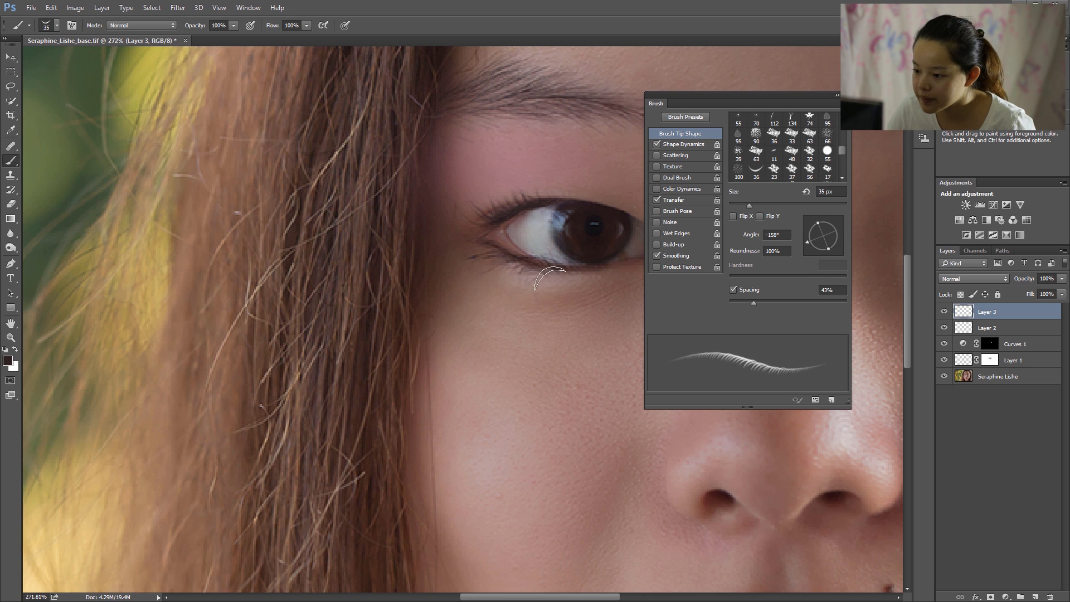
pyautogui.press('ctrl')
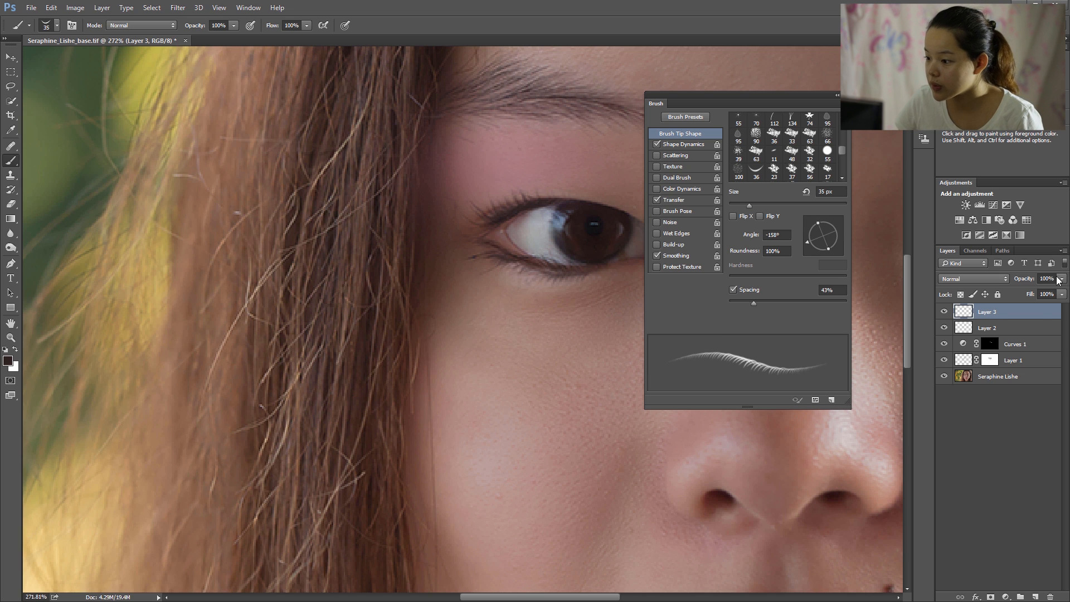
# Lower the opacity of the lash layer, Layer 3, to 58% while judging the whole portrait.
pyautogui.moveTo(1046, 290)
pyautogui.mouseDown()
pyautogui.moveTo(1024, 290)
pyautogui.moveTo(1052, 294)
pyautogui.mouseUp()
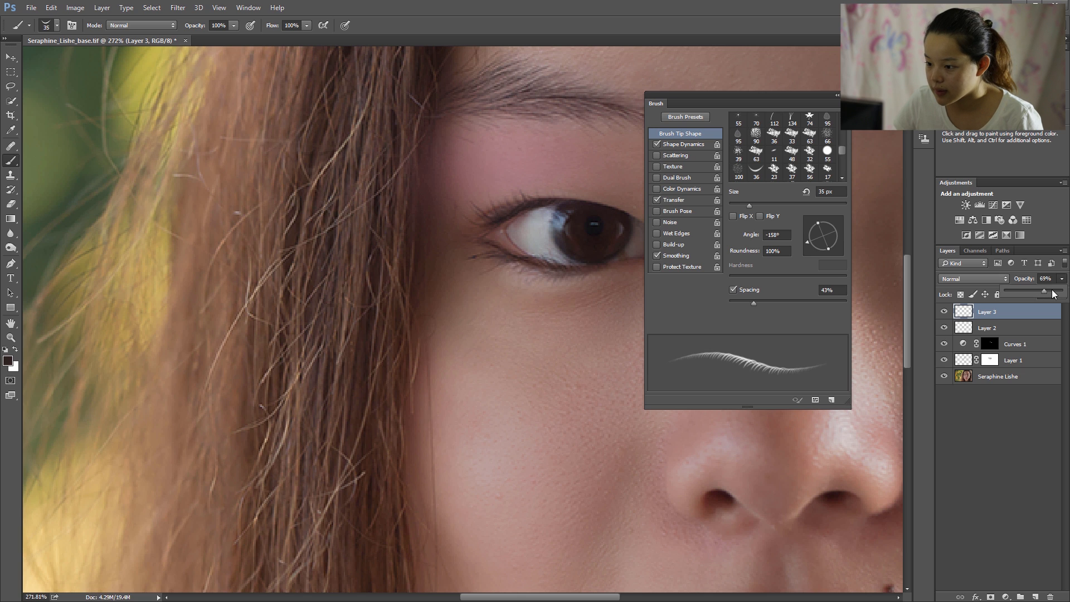
pyautogui.click(959, 439)
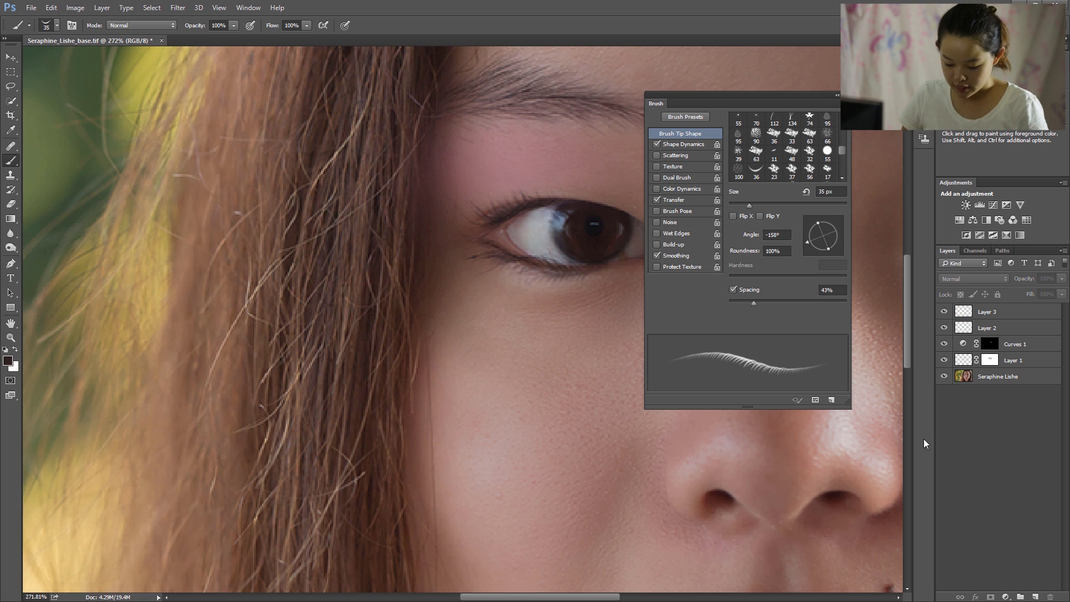
pyautogui.hotkey('ctrl', '0')
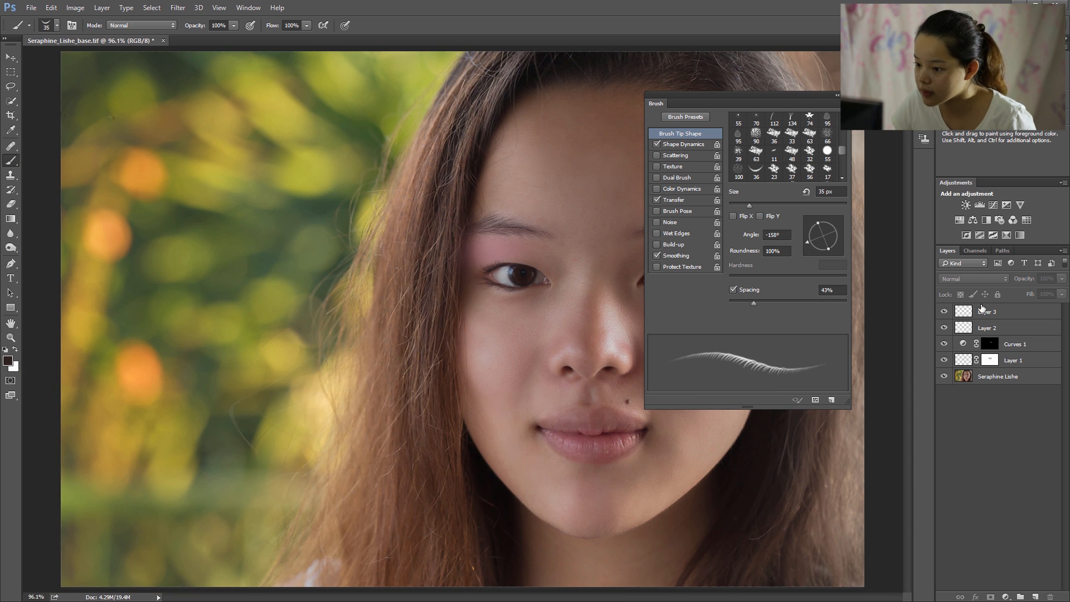
pyautogui.click(1000, 311)
pyautogui.click(1062, 278)
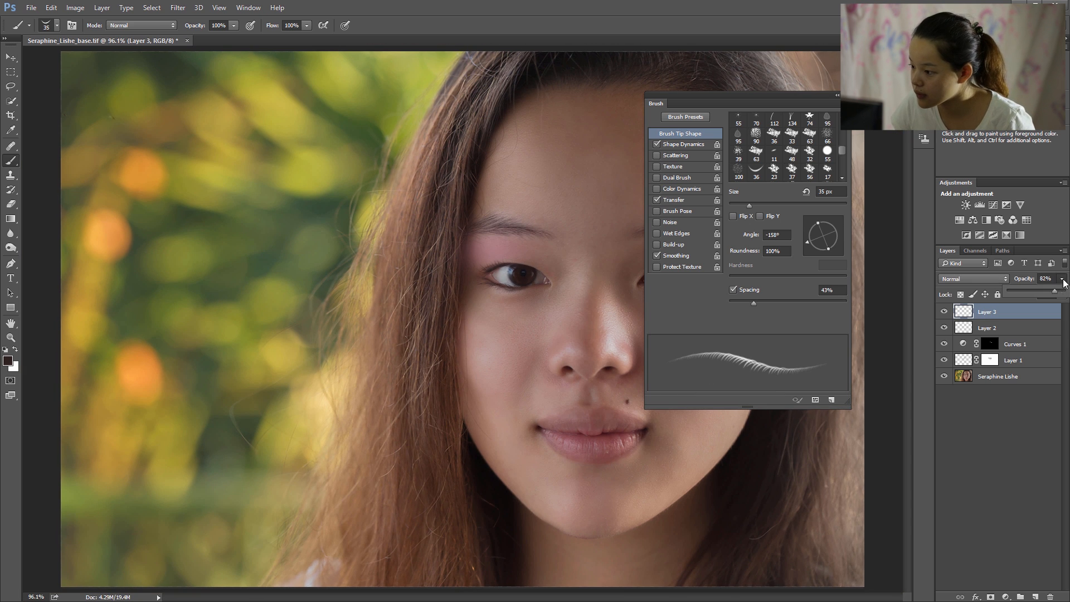
pyautogui.click(1044, 294)
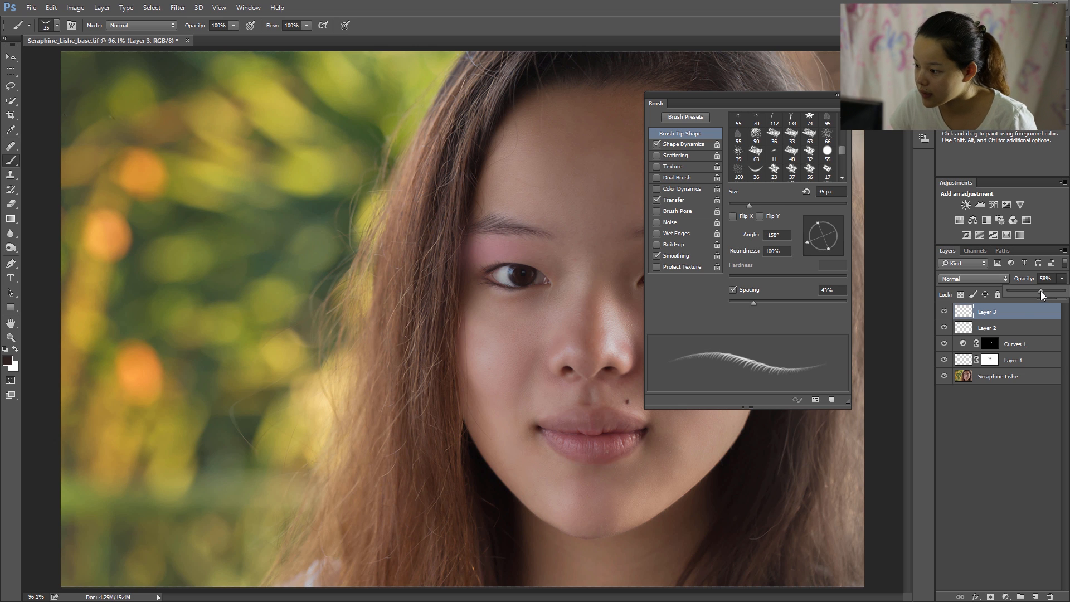
pyautogui.click(1007, 415)
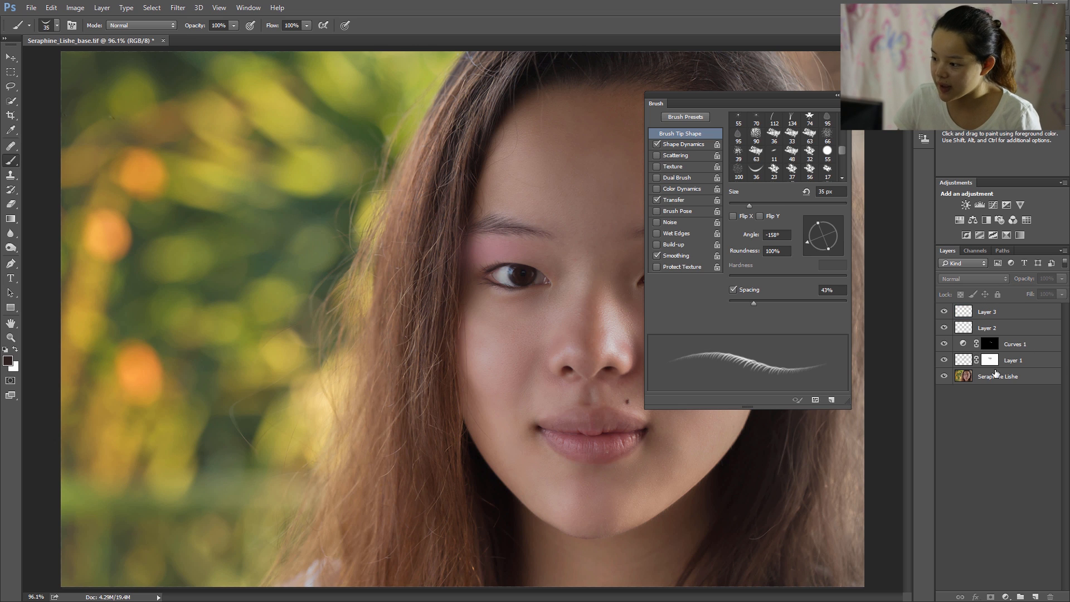
# Group the four makeup layers from Layer 1 up to Layer 3 and switch to the Move tool.
pyautogui.press('shift')
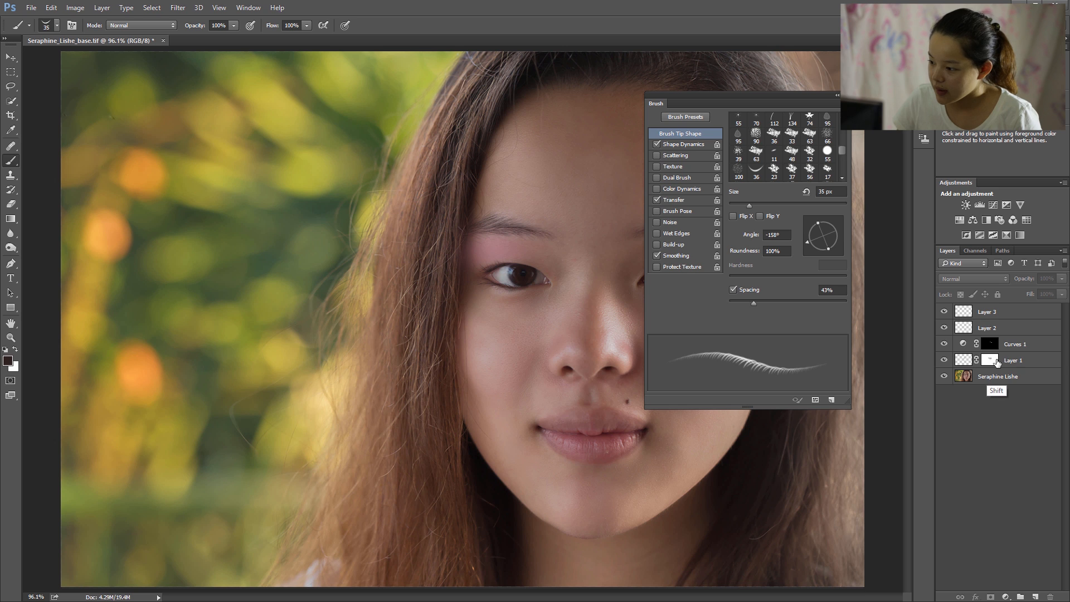
pyautogui.keyDown('shift'); pyautogui.click(996, 360); pyautogui.keyUp('shift')
pyautogui.press('ctrl')
pyautogui.keyDown('shift'); pyautogui.click(990, 360); pyautogui.keyUp('shift')
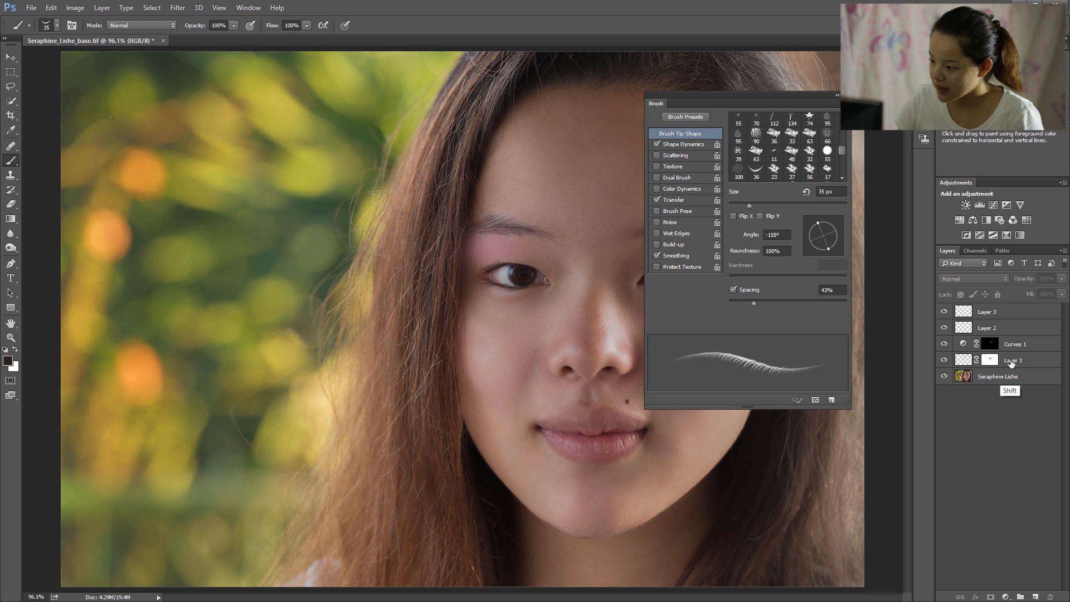
pyautogui.keyDown('shift'); pyautogui.click(1018, 361); pyautogui.keyUp('shift')
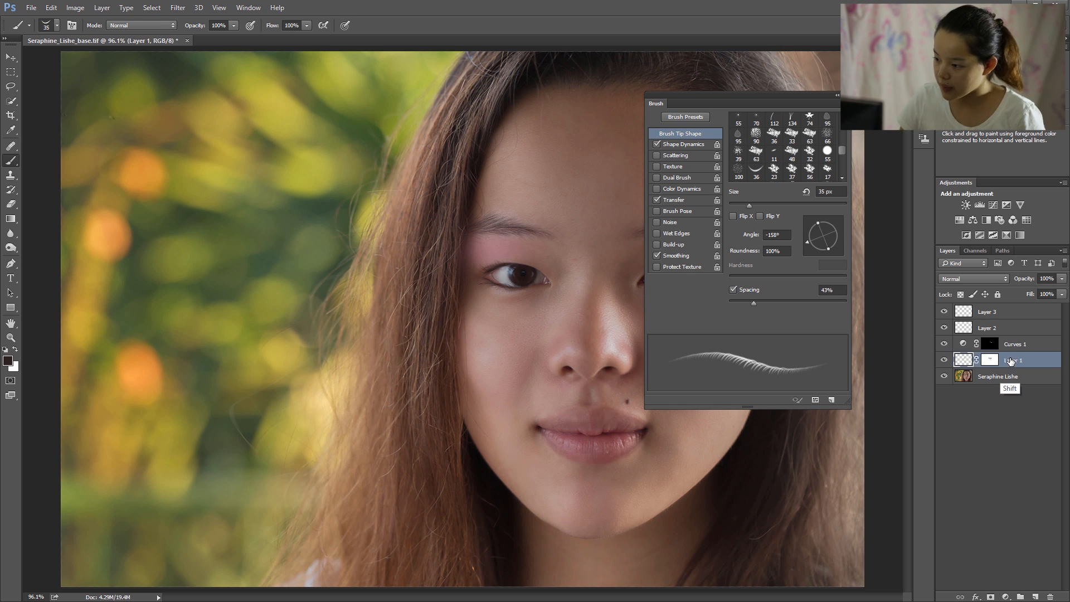
pyautogui.keyDown('shift'); pyautogui.click(994, 313); pyautogui.keyUp('shift')
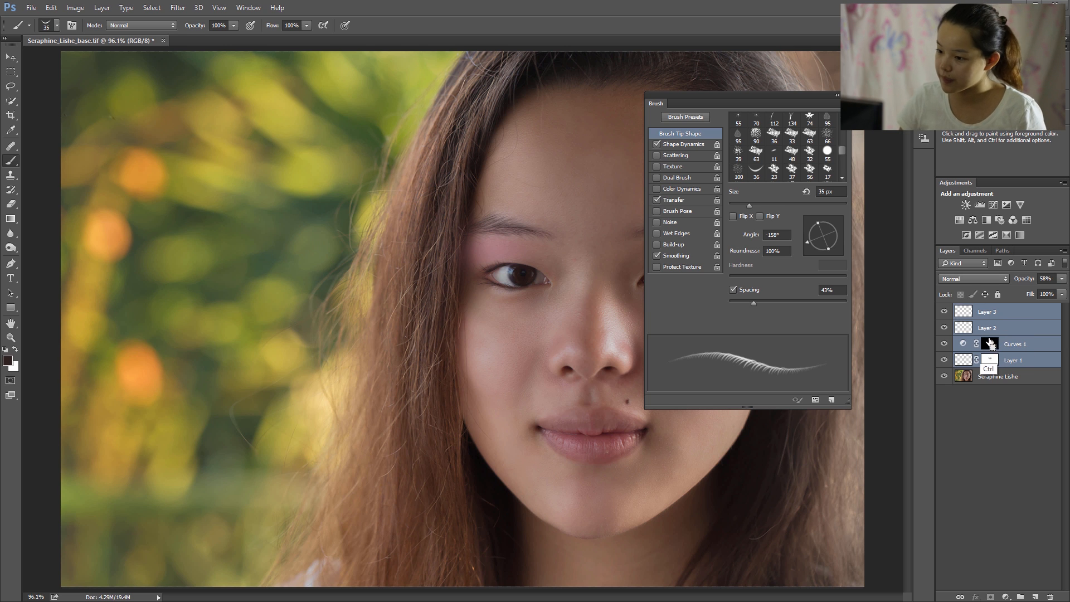
pyautogui.hotkey('ctrl', 'g')
pyautogui.press('v')
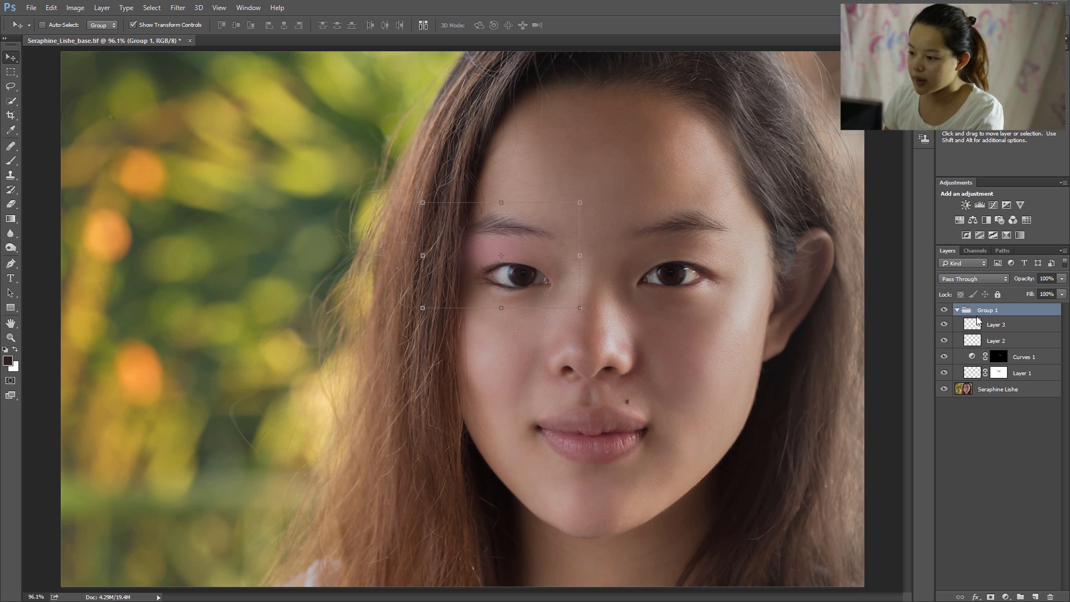
# Try recolouring the eyeshadow on Layer 1 with Hue/Saturation at hue +37, saturation +22 and a raised lightness, then cancel the adjustment.
pyautogui.click(1020, 375)
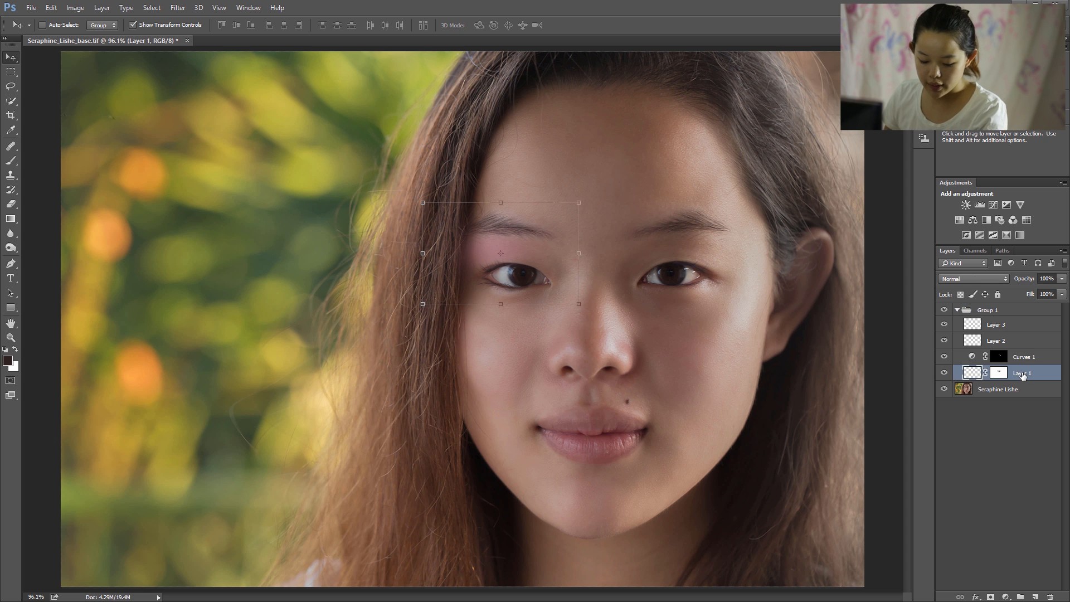
pyautogui.hotkey('ctrl', 'u')
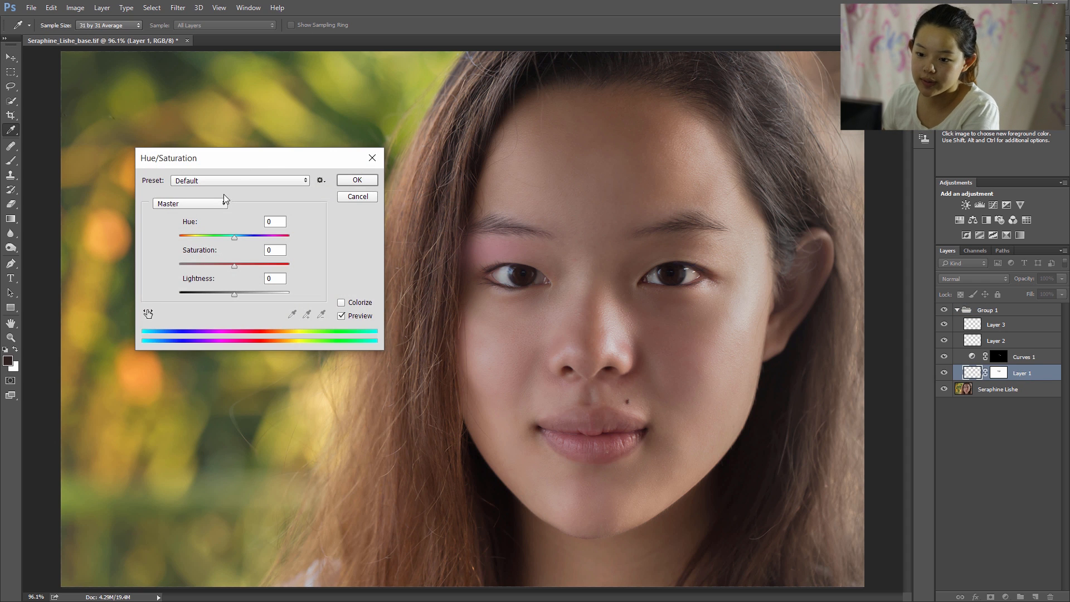
pyautogui.moveTo(233, 236); pyautogui.dragTo(263, 263)
pyautogui.click(259, 292)
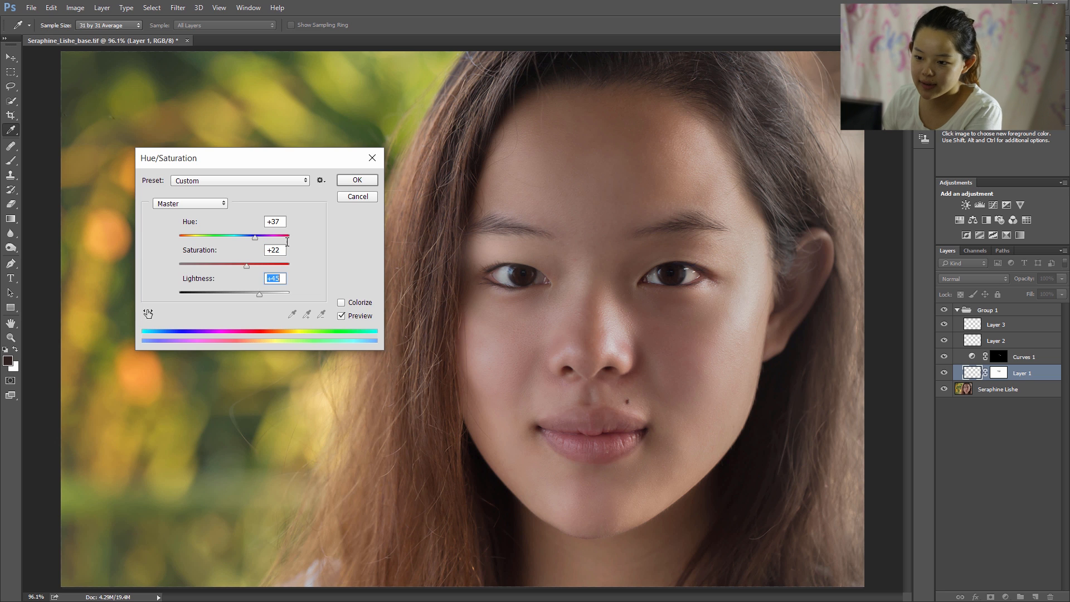
pyautogui.click(347, 196)
pyautogui.press('v')
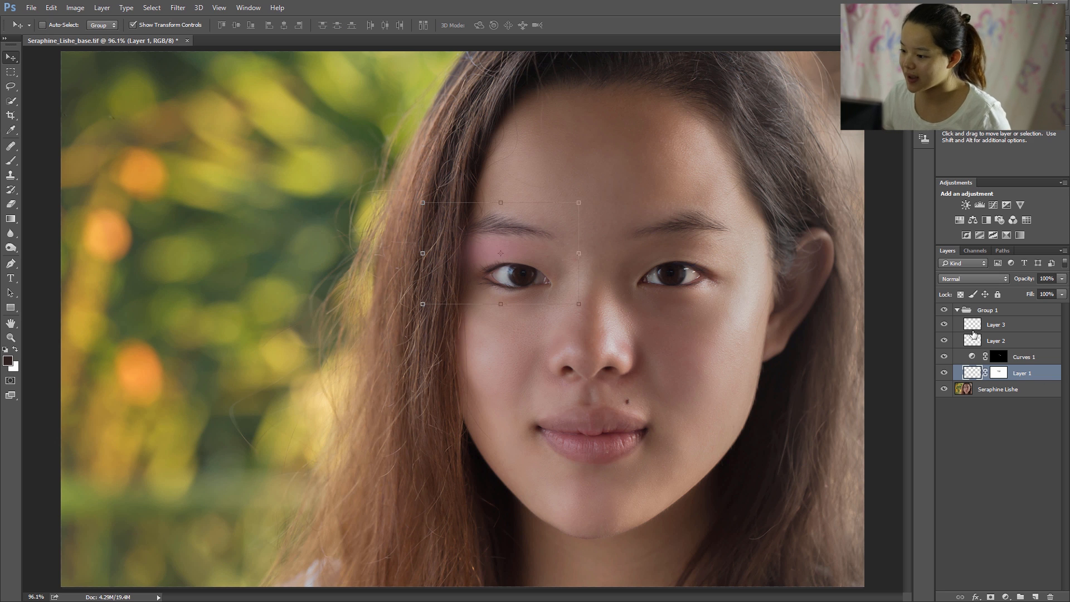
# Collapse and duplicate the makeup group, Group 1, and flip the copy horizontally.
pyautogui.click(958, 310)
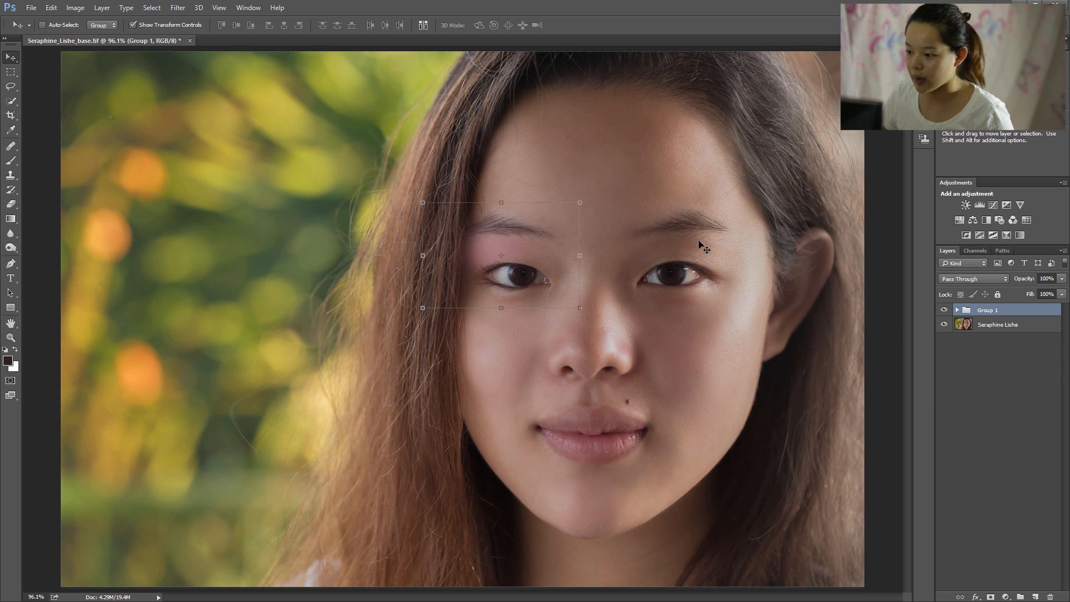
pyautogui.hotkey('ctrl', 'j')
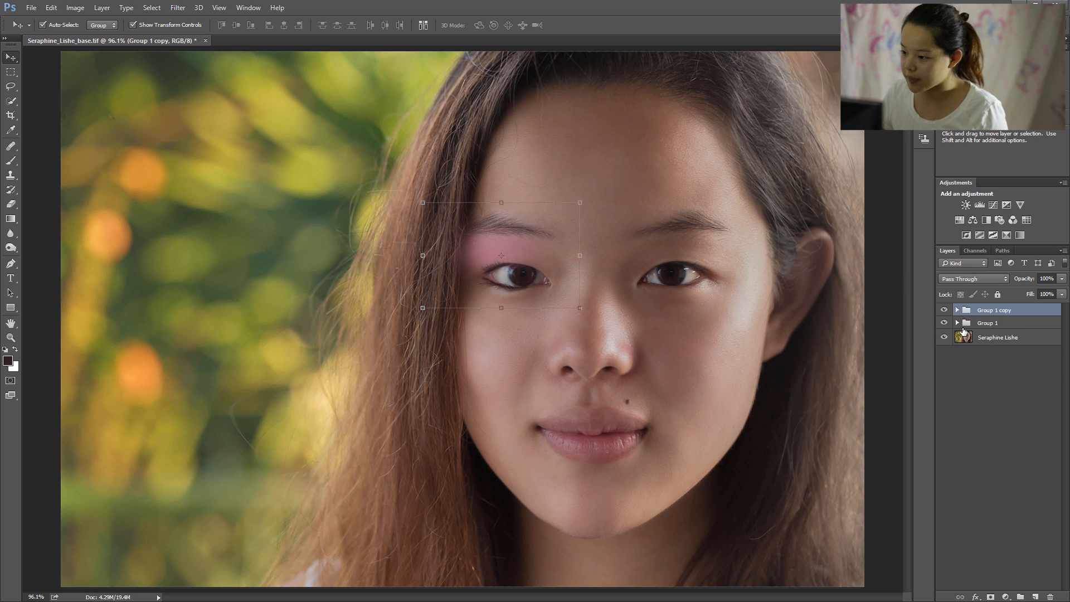
pyautogui.click(50, 7)
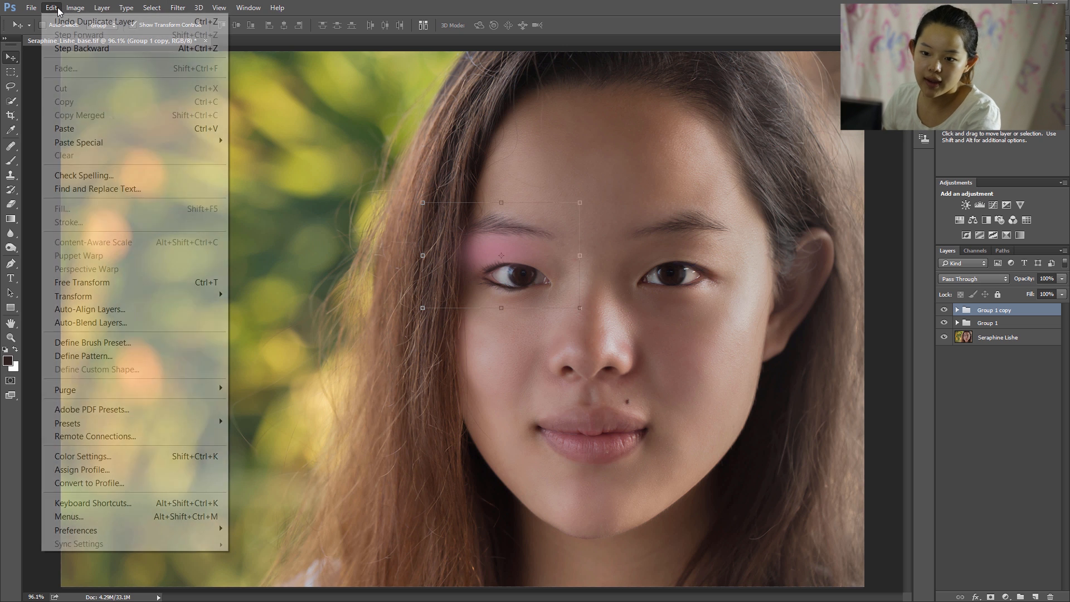
pyautogui.moveTo(116, 301)
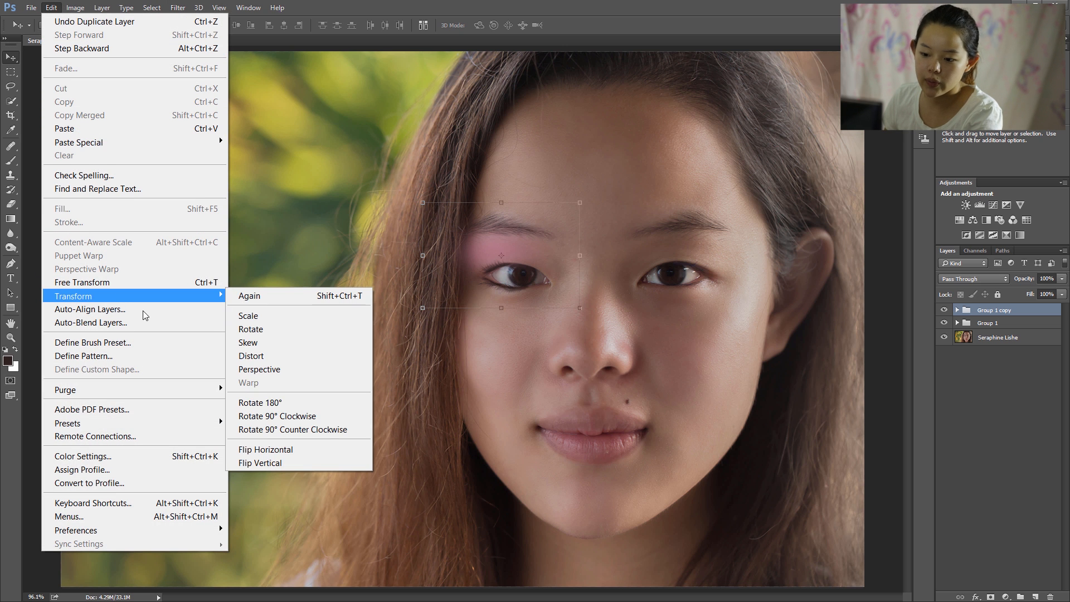
pyautogui.click(291, 449)
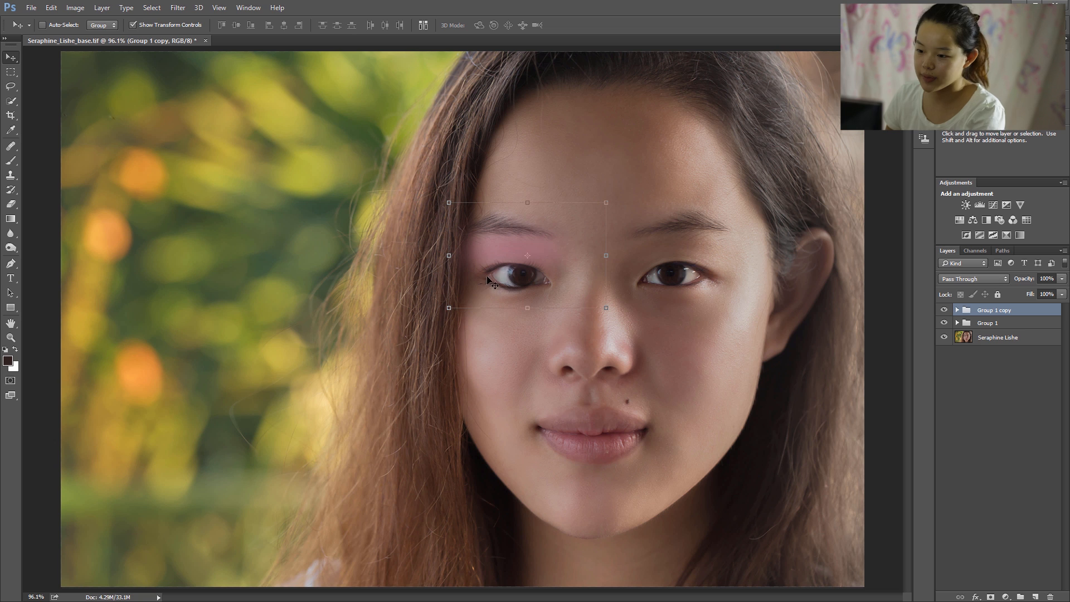
# Move the flipped makeup group over the bare eye, stretch it upward to about 107.6% height and apply the transformation.
pyautogui.moveTo(559, 257); pyautogui.dragTo(718, 253)
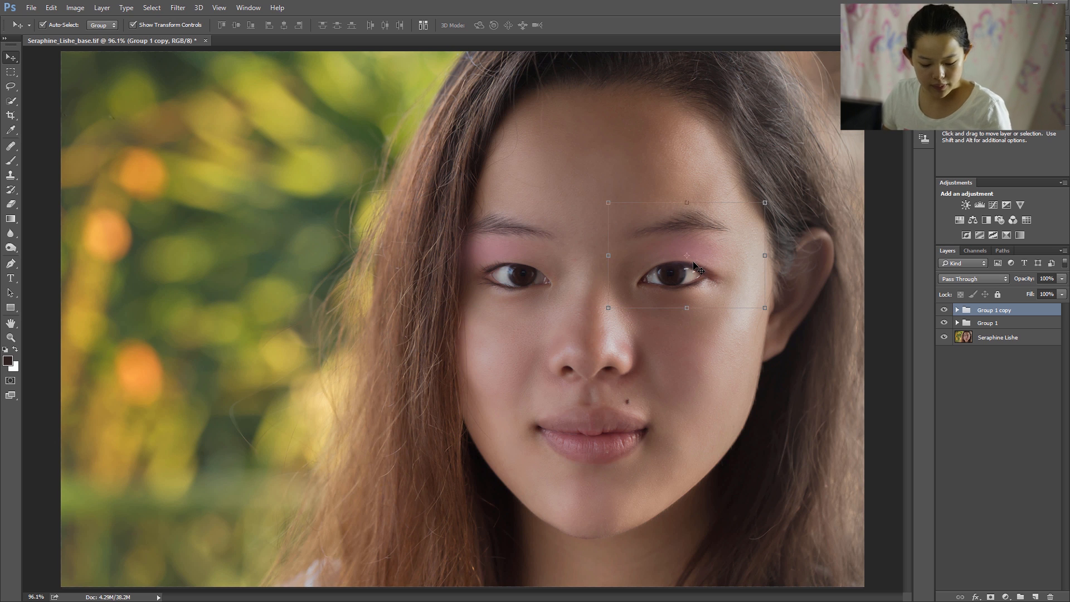
pyautogui.press('ctrl')
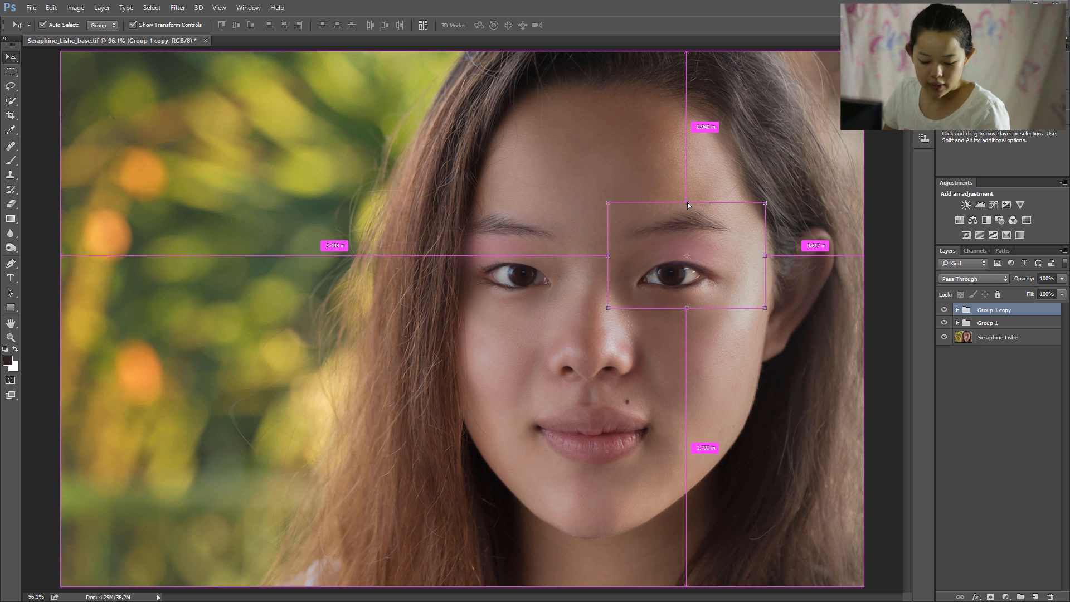
pyautogui.moveTo(688, 203); pyautogui.dragTo(688, 195)
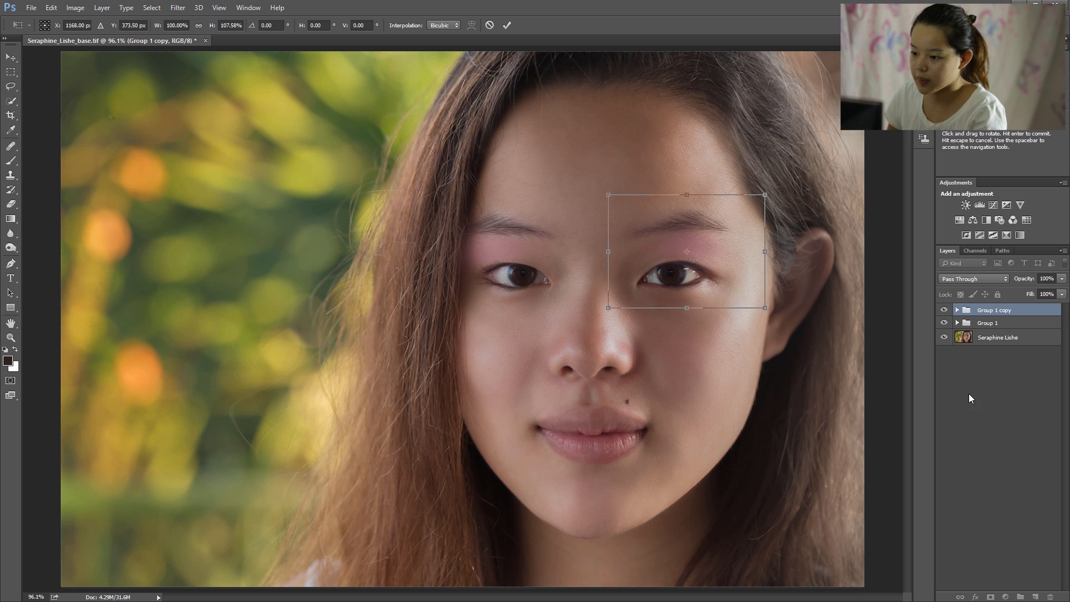
pyautogui.click(10, 57)
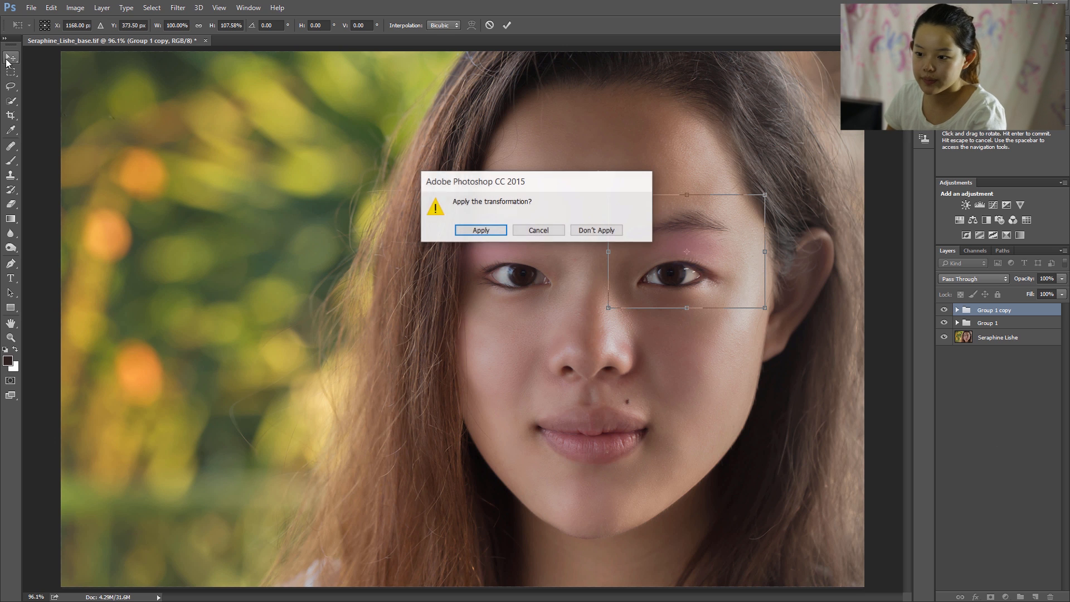
pyautogui.click(502, 233)
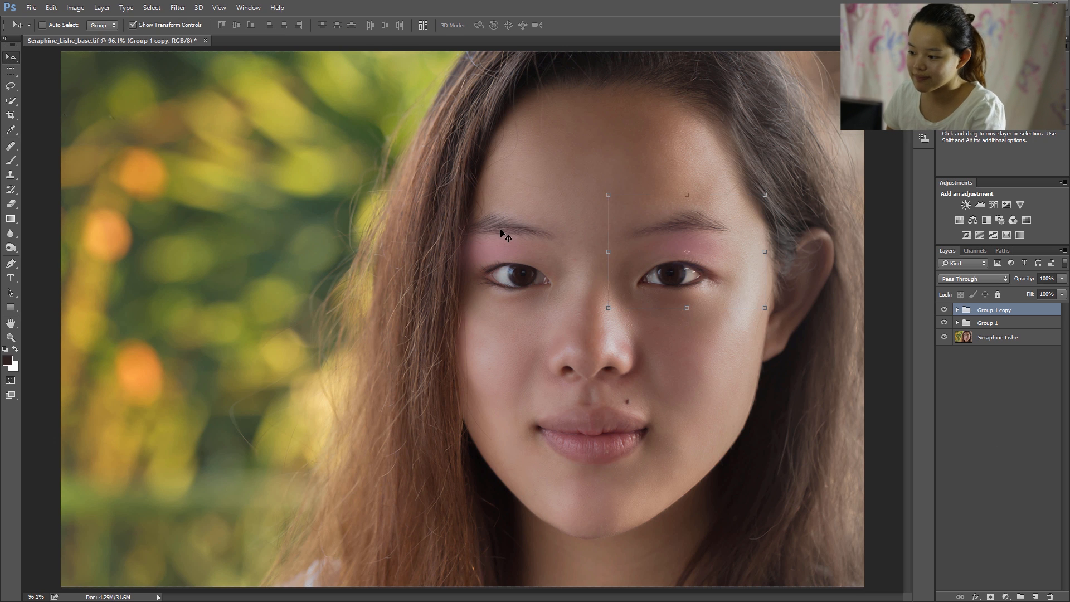
# Group the two eye makeup groups together and toggle the new group's visibility to compare the portrait before and after.
pyautogui.keyDown('shift'); pyautogui.click(990, 325); pyautogui.keyUp('shift')
pyautogui.hotkey('ctrl', 'g')
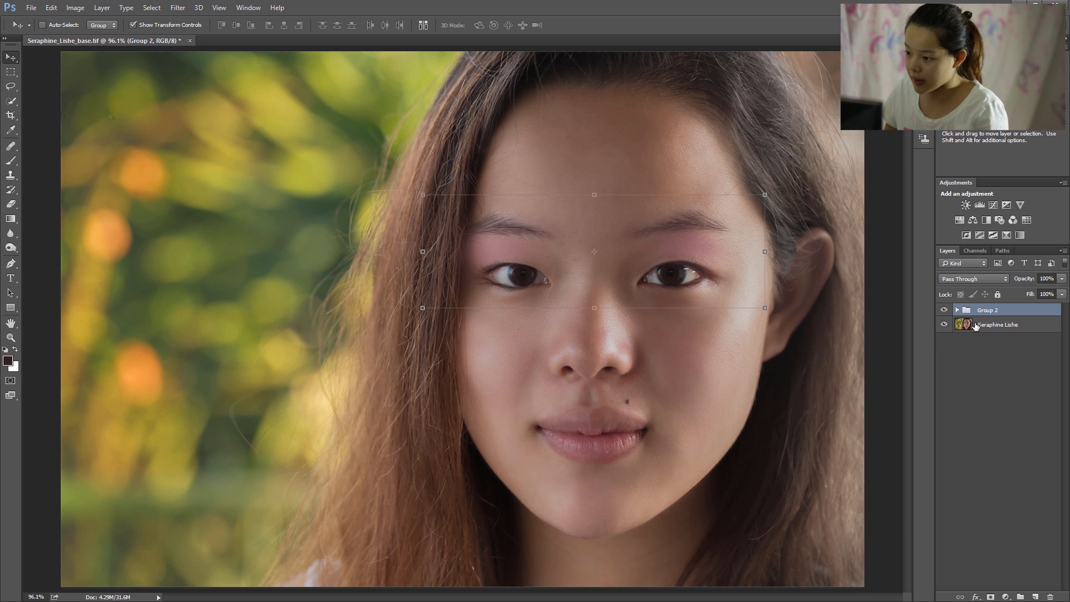
pyautogui.click(946, 310)
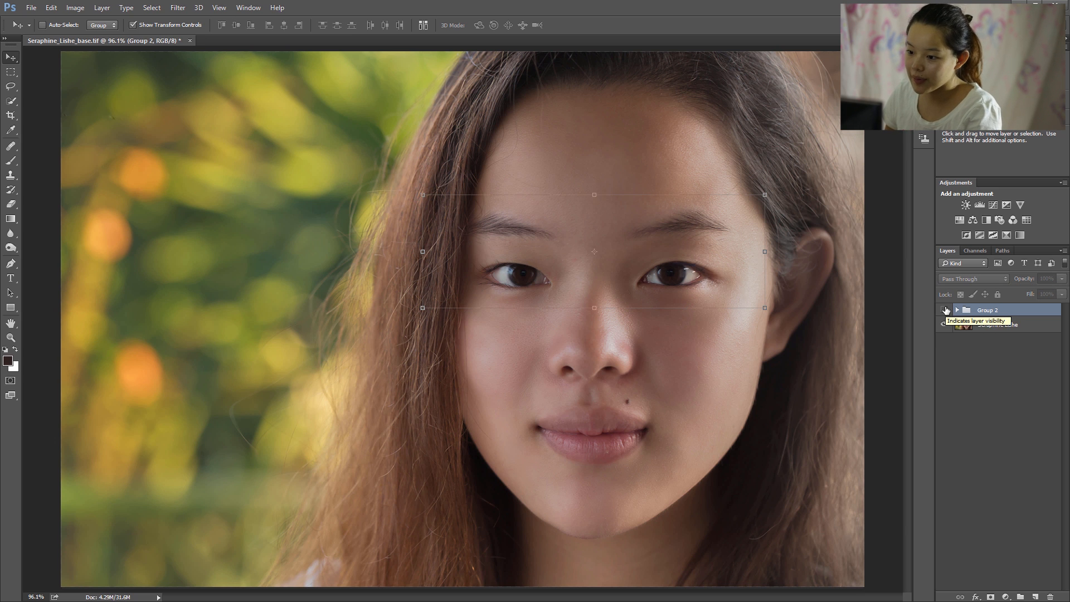
pyautogui.click(945, 310)
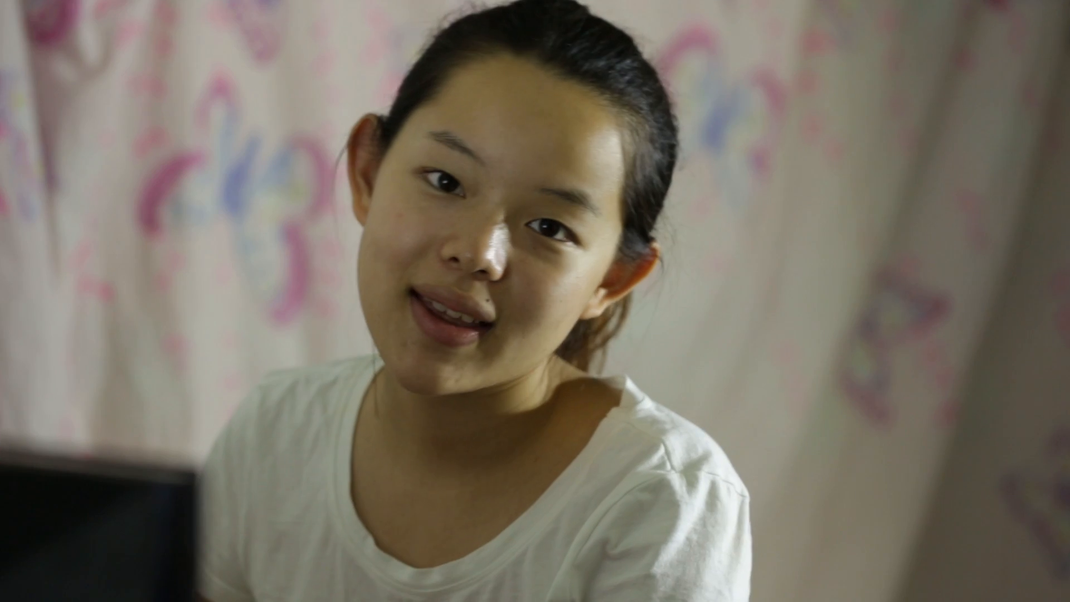